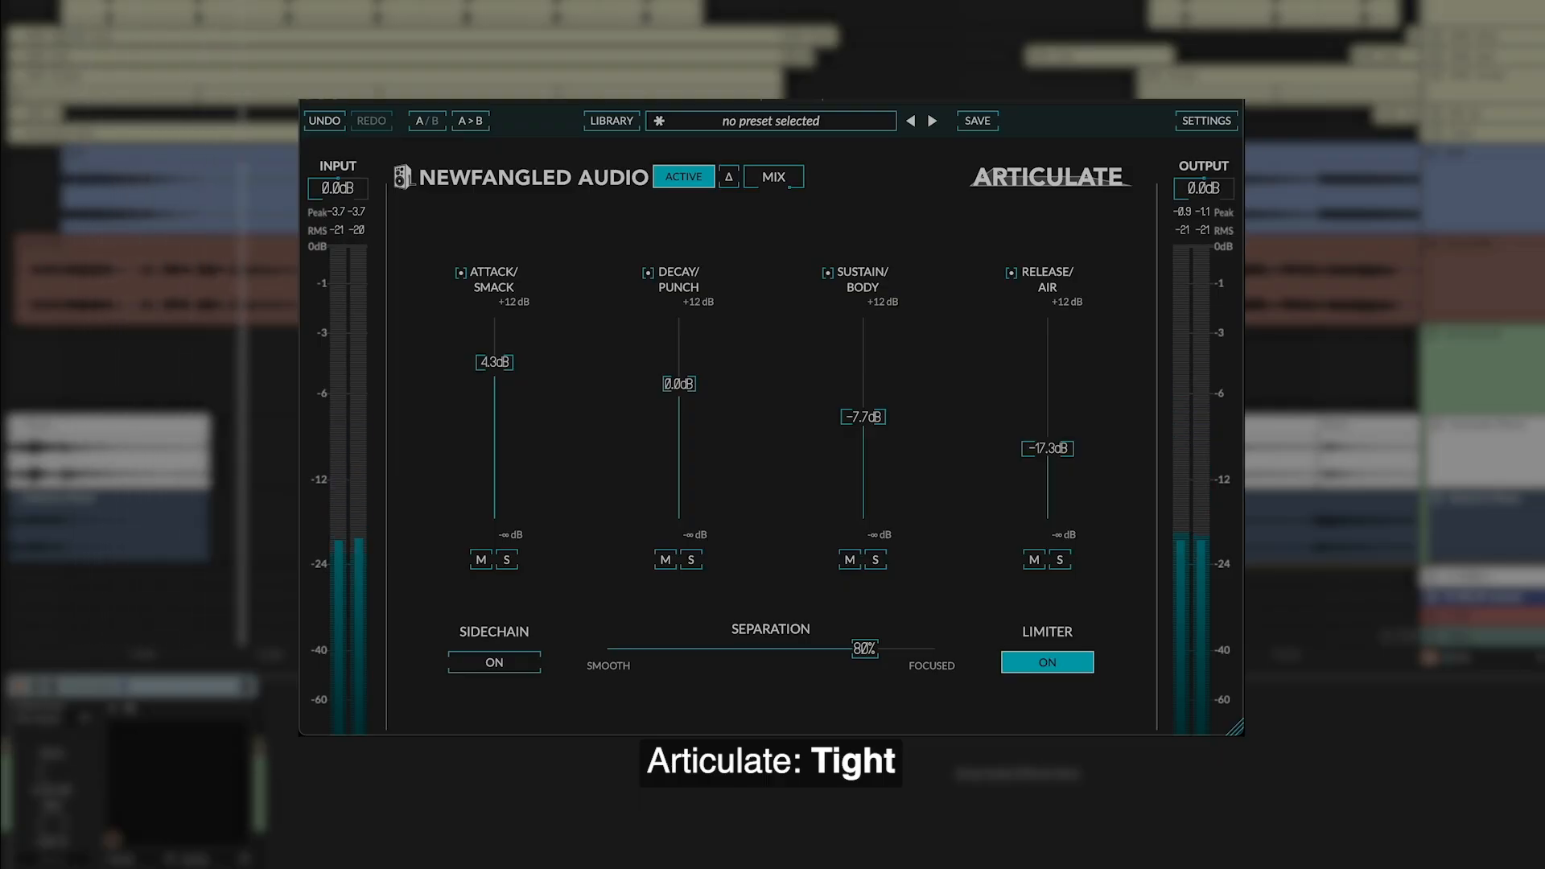
Raise the Decay/Punch band gain slightly and switch the Limiter on
{"action": "left_click_drag", "start_coordinate": [678, 383], "coordinate": [679, 353]}
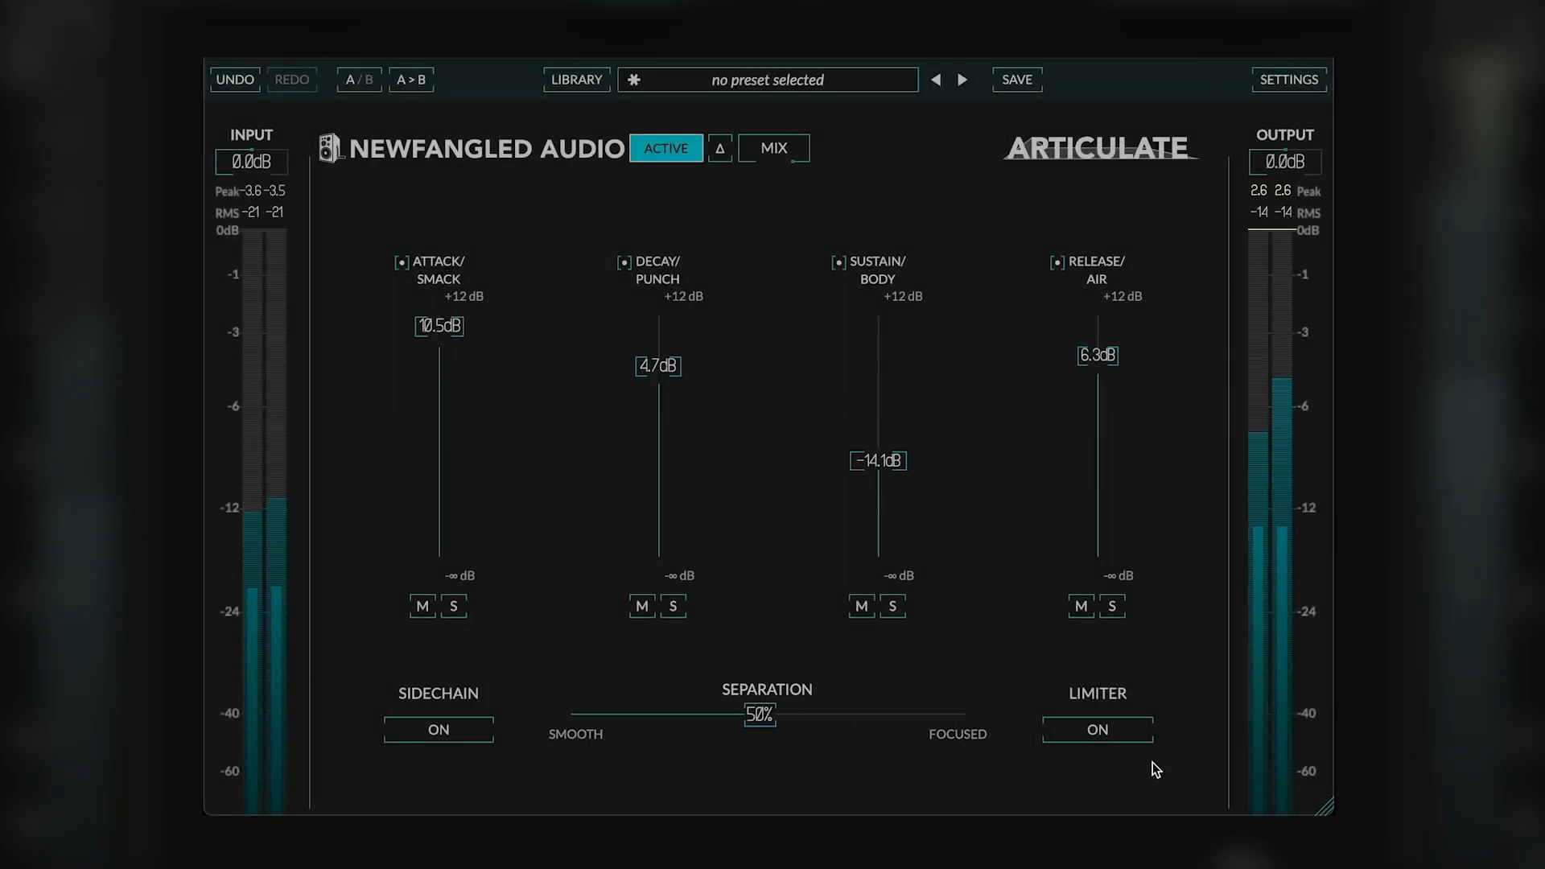
{"action": "left_click", "coordinate": [1123, 728]}
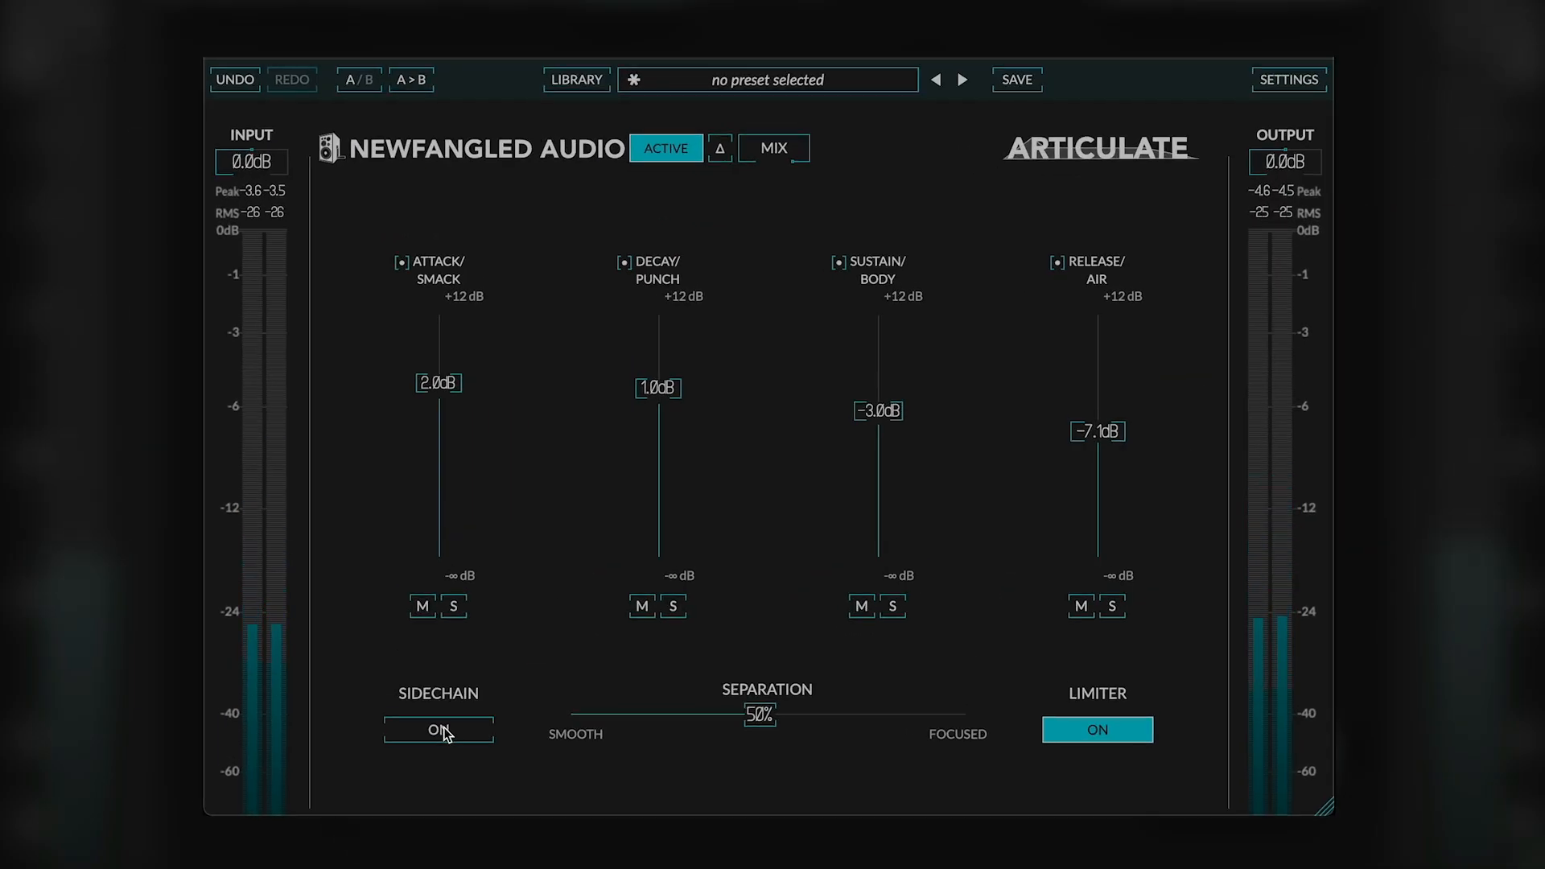
Toggle Sidechain on and back off
{"action": "left_click", "coordinate": [441, 730]}
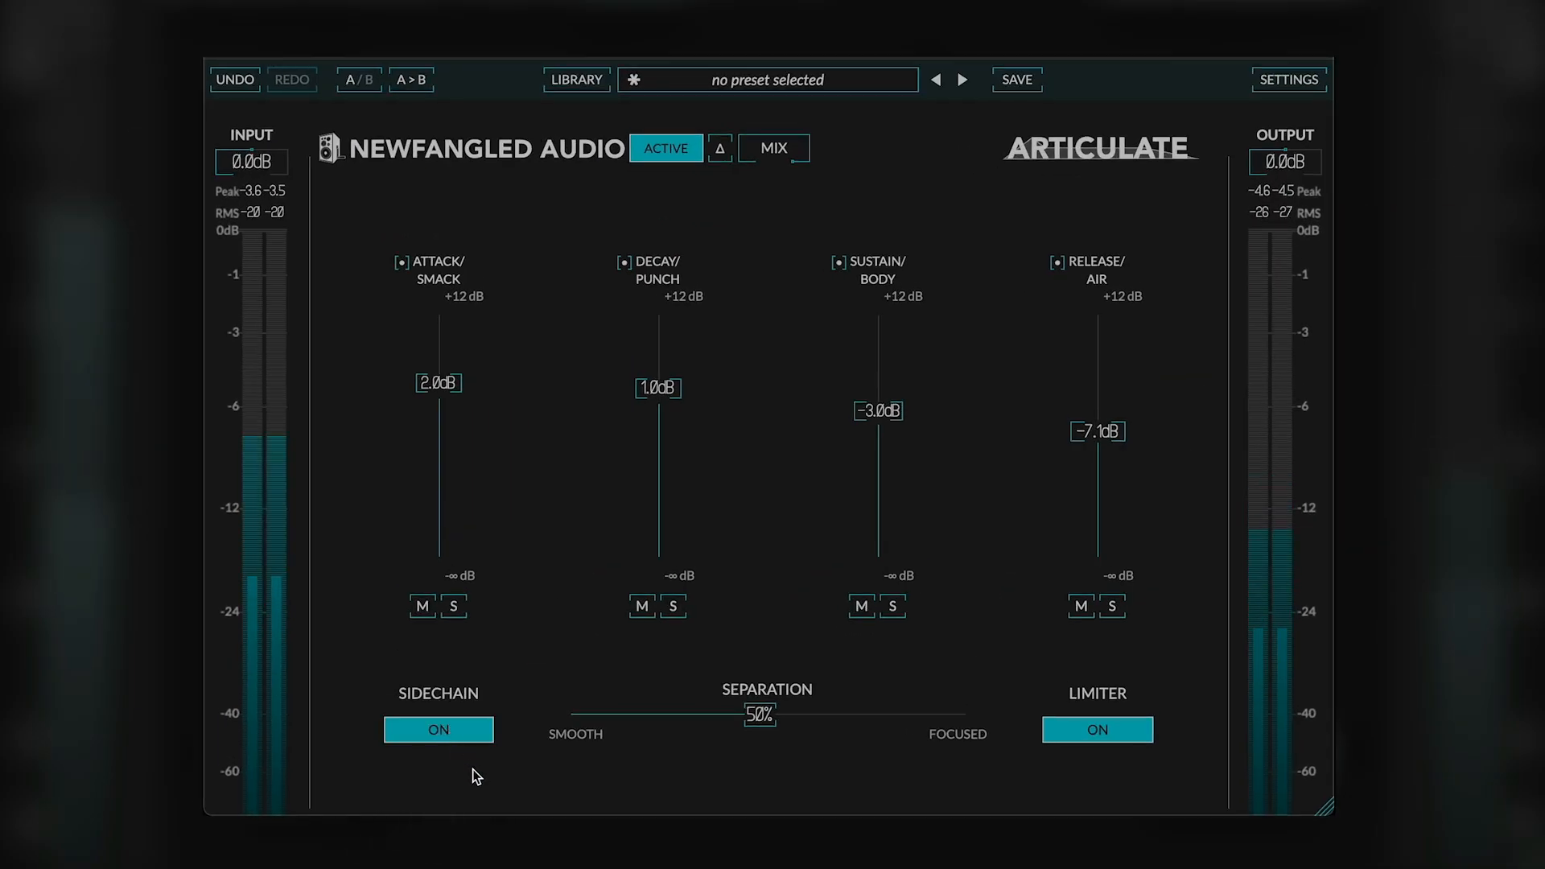
{"action": "left_click", "coordinate": [452, 730]}
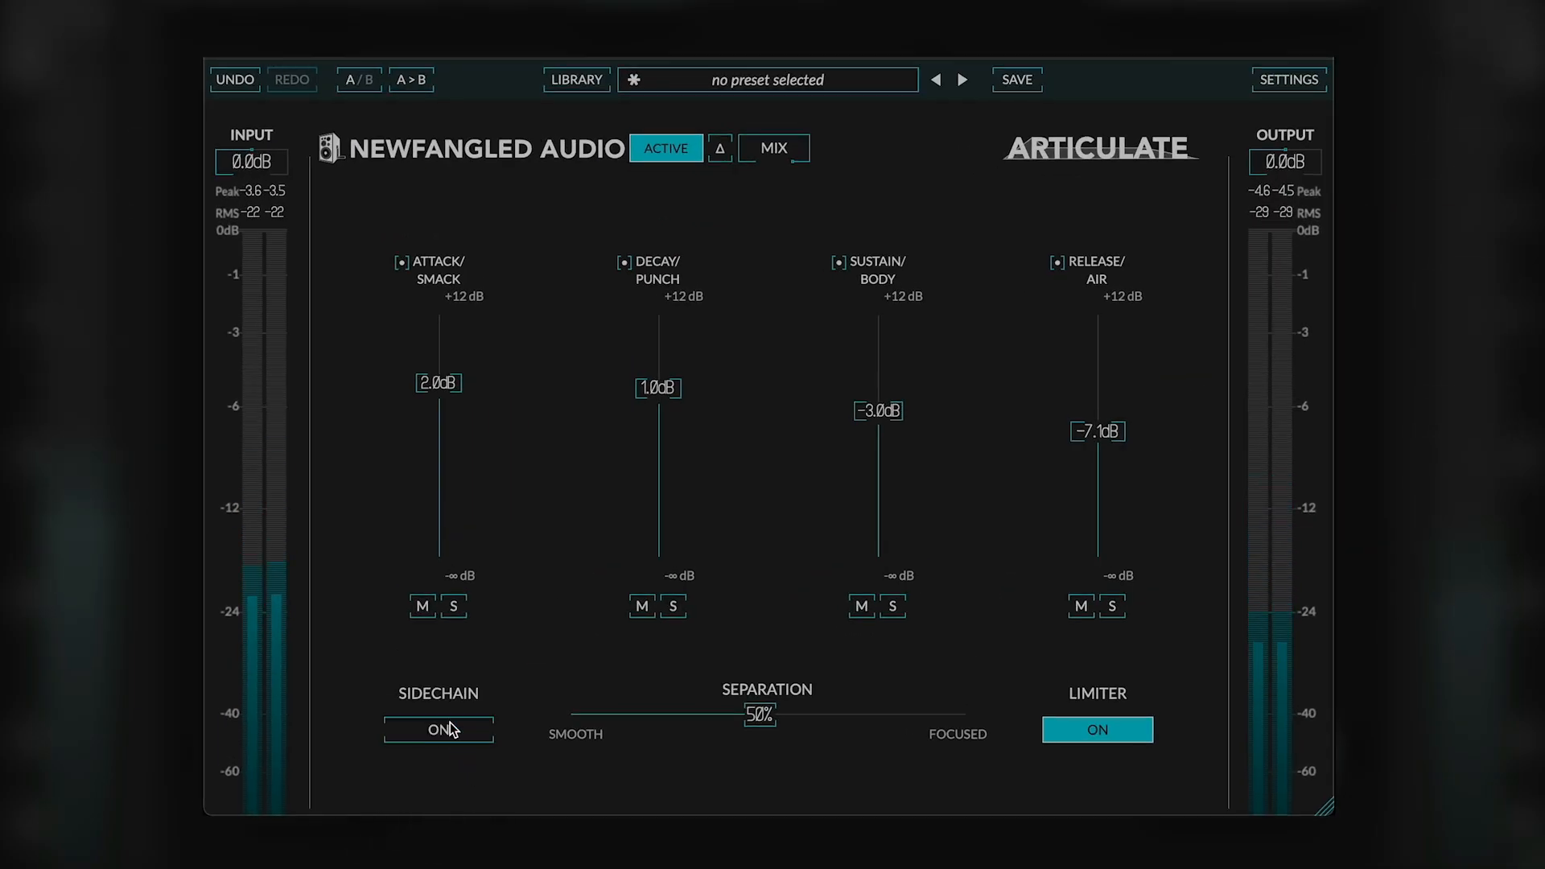
Open the preset list to browse its categories, then close it
{"action": "left_click", "coordinate": [774, 81]}
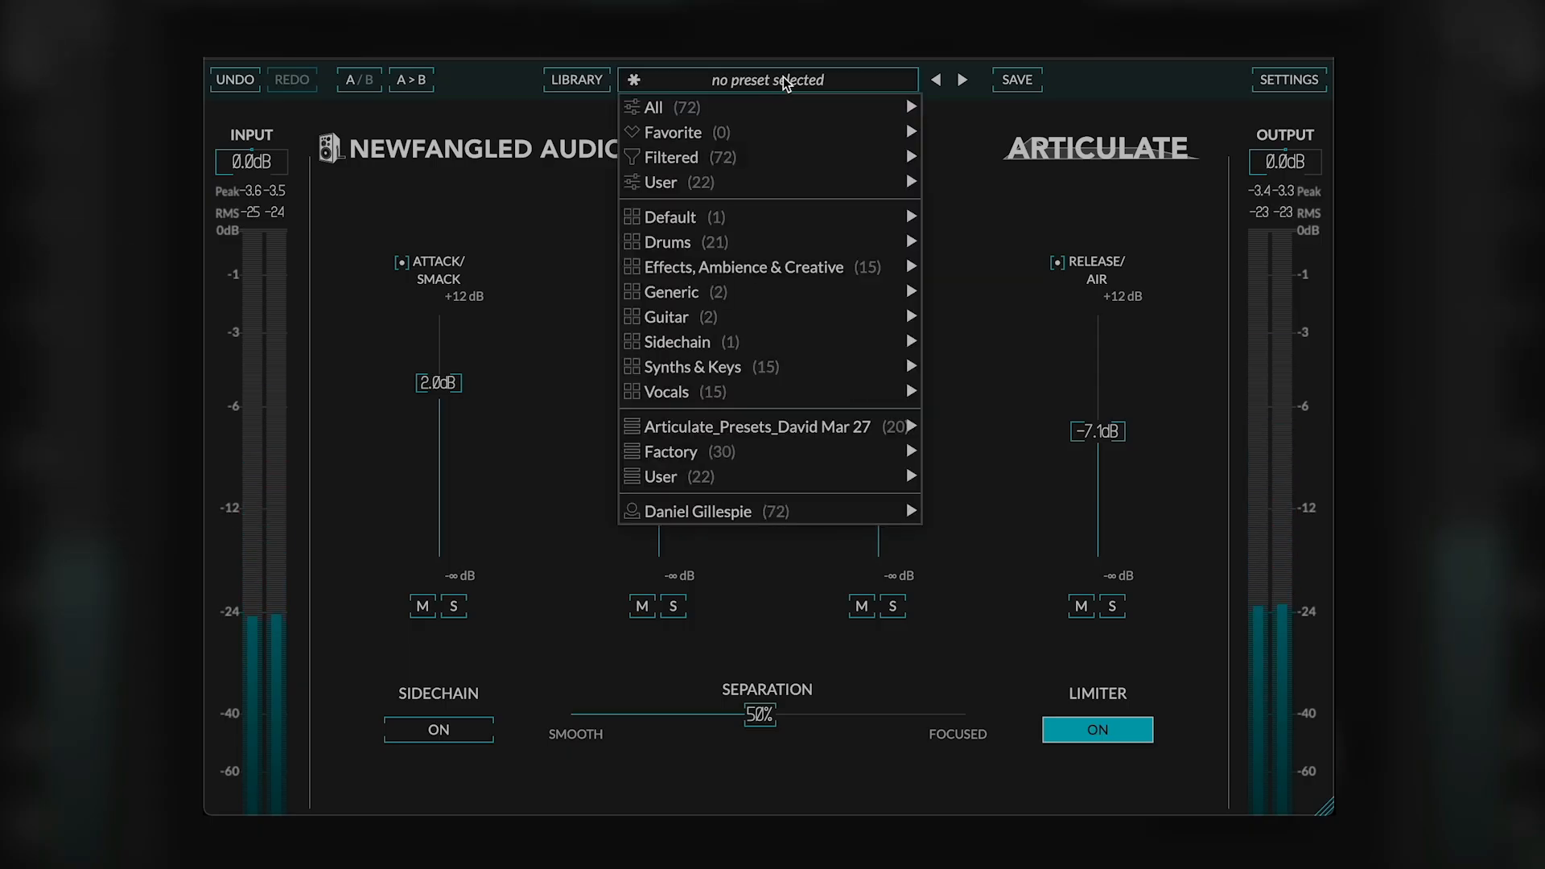
{"action": "left_click", "coordinate": [1144, 77]}
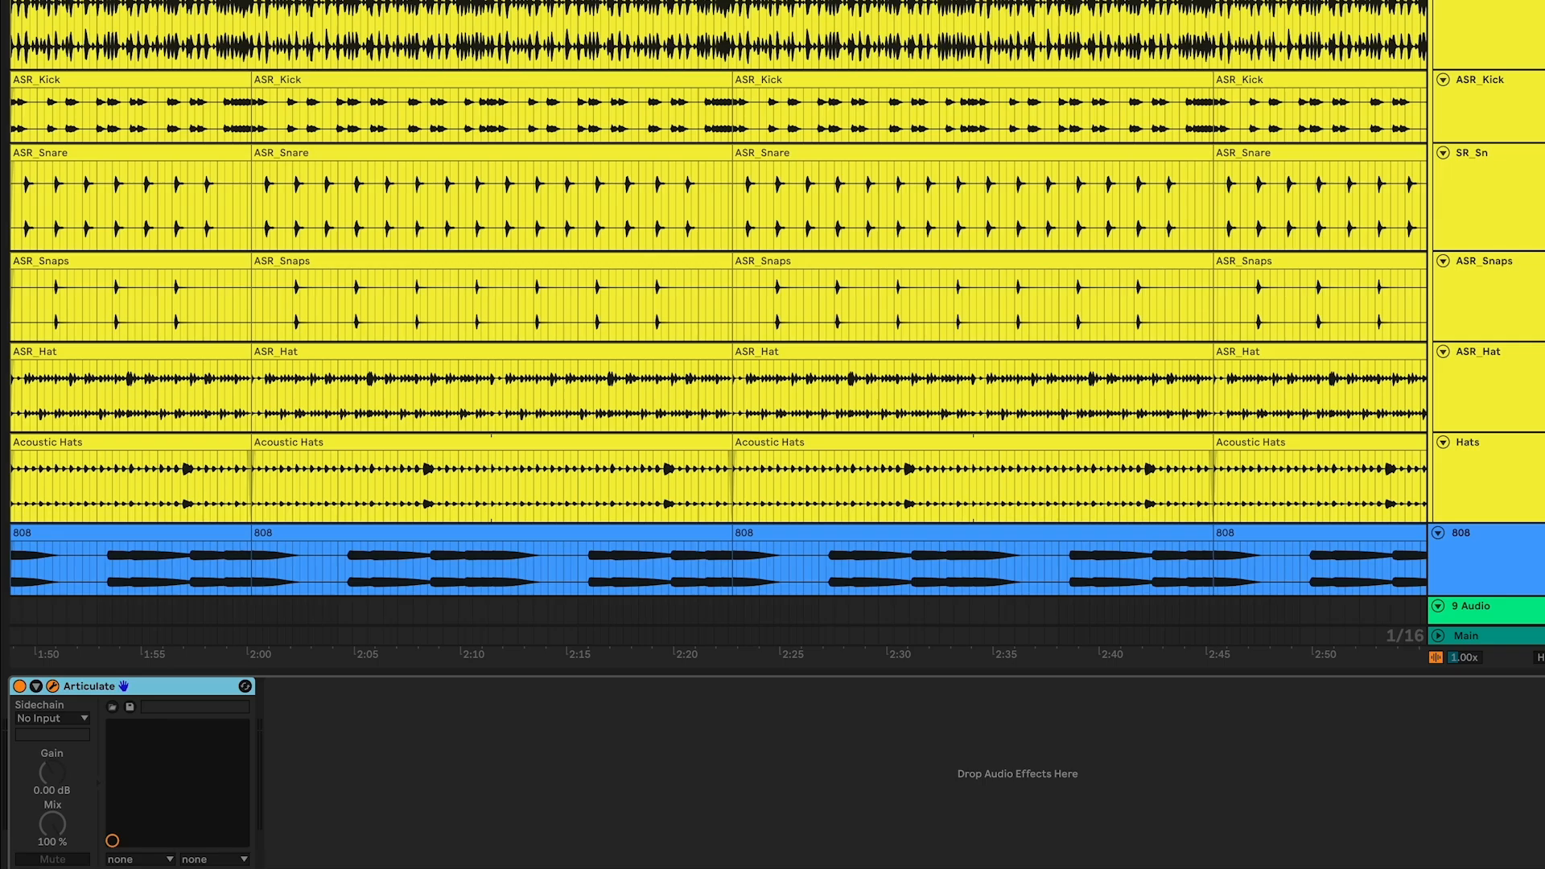
Start playback, solo the Attack/Smack band and sweep its gain down to about -55 dB and back up
{"action": "key", "text": "space"}
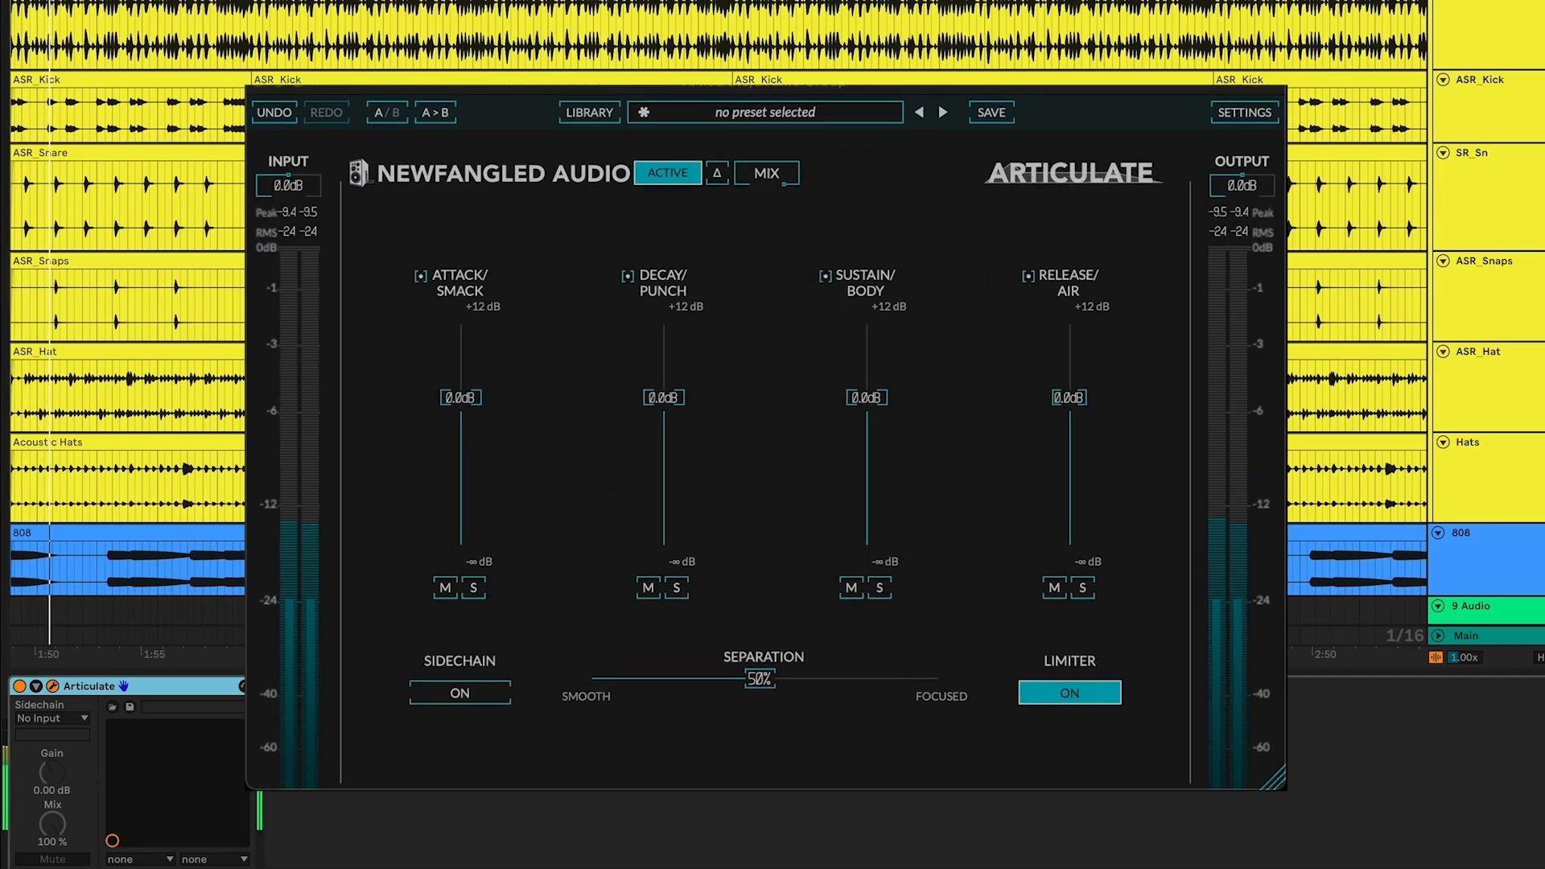
{"action": "left_click_drag", "start_coordinate": [460, 398], "coordinate": [460, 357]}
{"action": "left_click", "coordinate": [475, 621]}
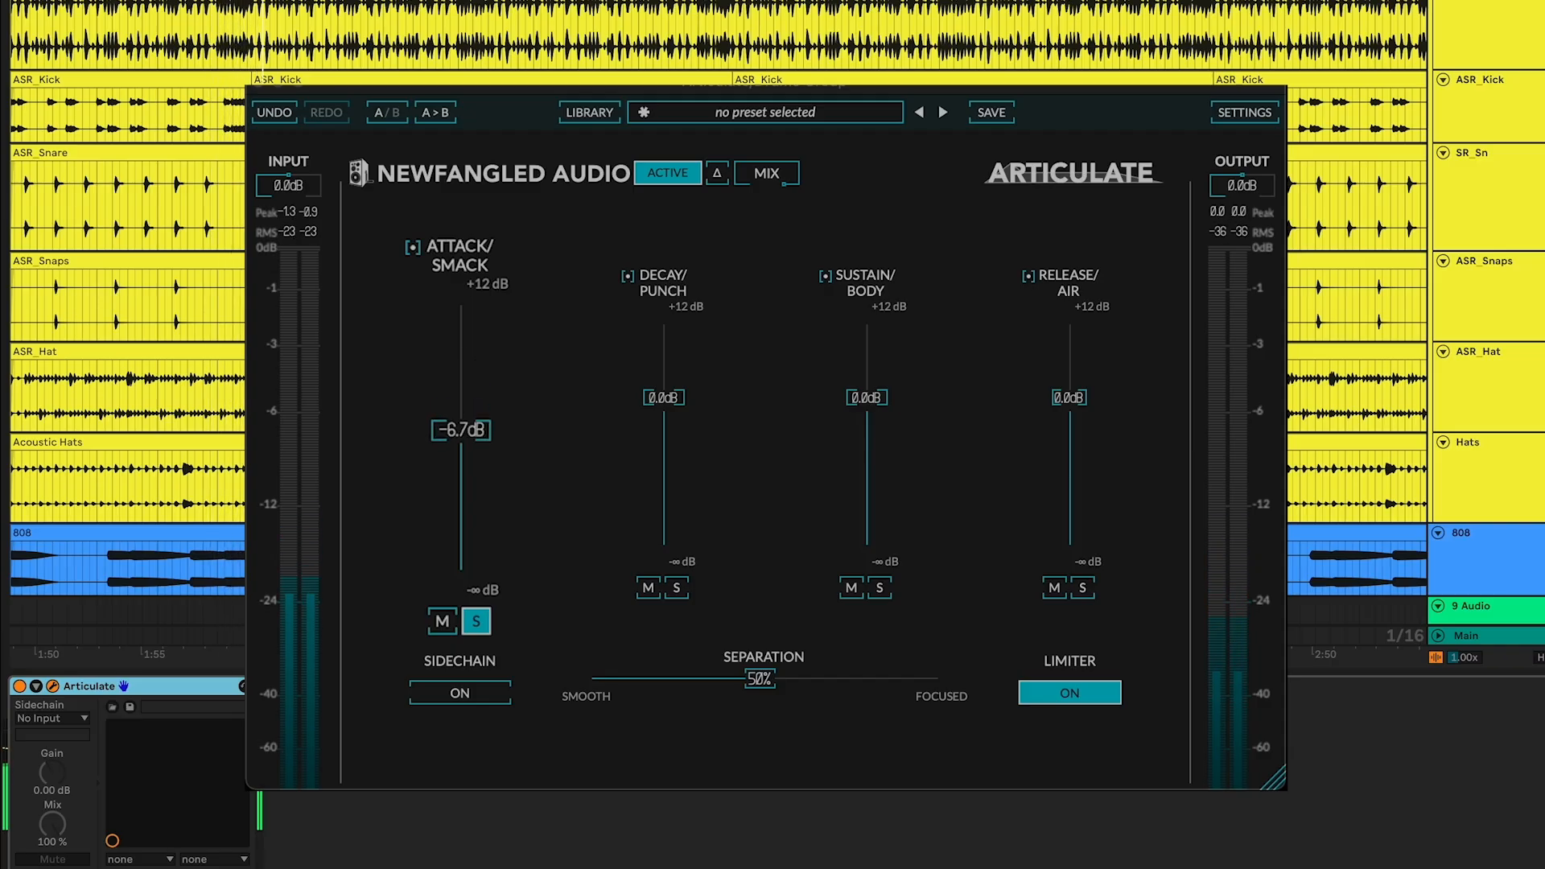
{"action": "left_click_drag", "start_coordinate": [460, 430], "coordinate": [460, 528]}
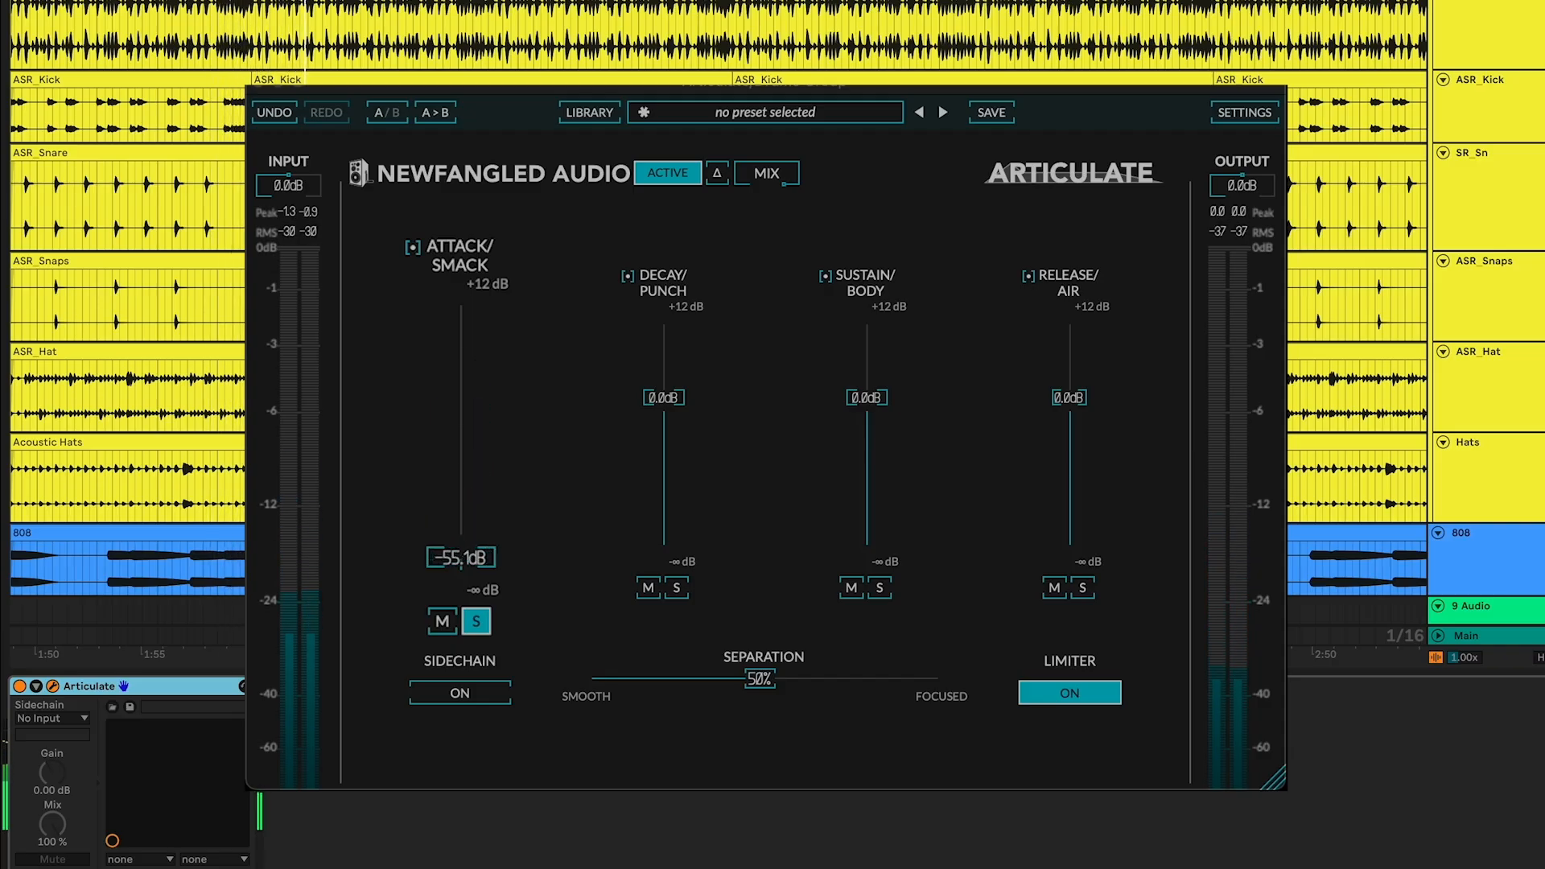
{"action": "left_click_drag", "start_coordinate": [460, 527], "coordinate": [460, 470]}
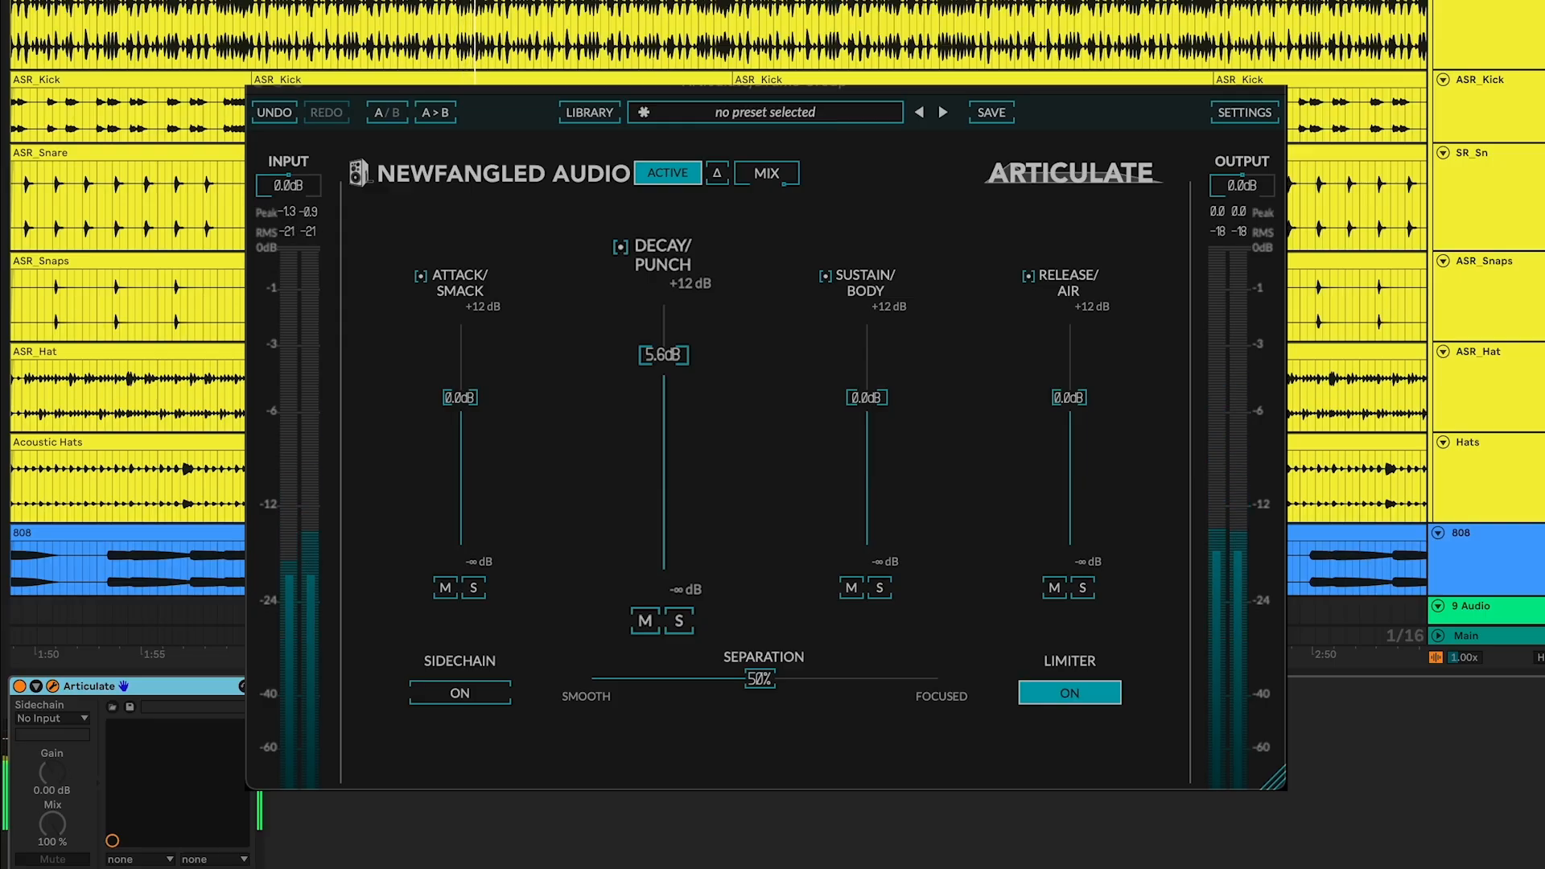
Lower the Decay/Punch band gain to about -7.7 dB
{"action": "left_click_drag", "start_coordinate": [663, 354], "coordinate": [663, 422]}
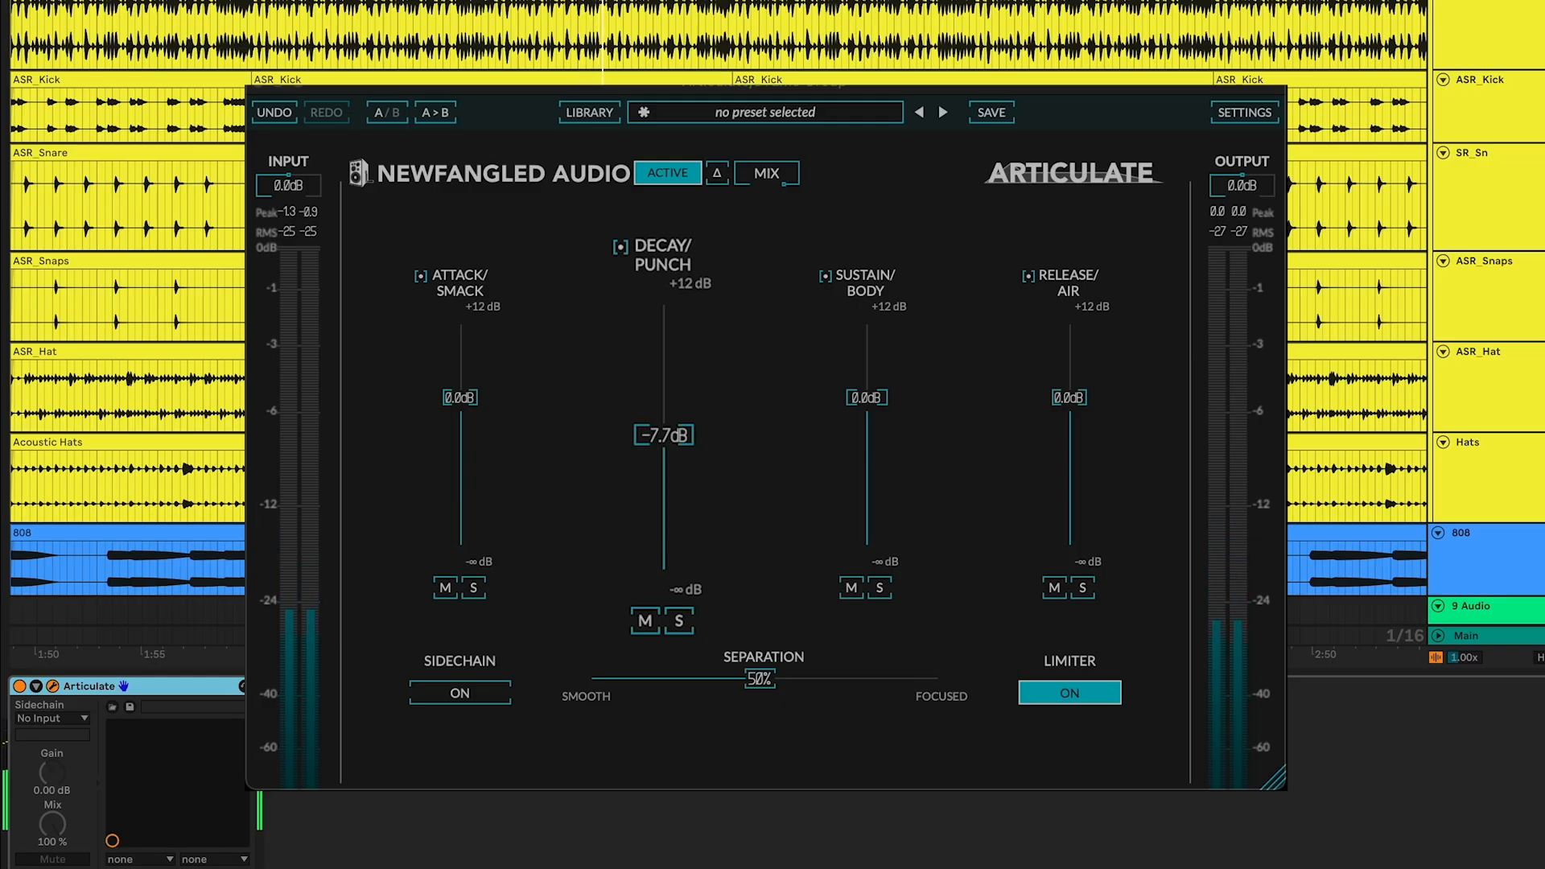
{"action": "left_click_drag", "start_coordinate": [663, 474], "coordinate": [663, 481]}
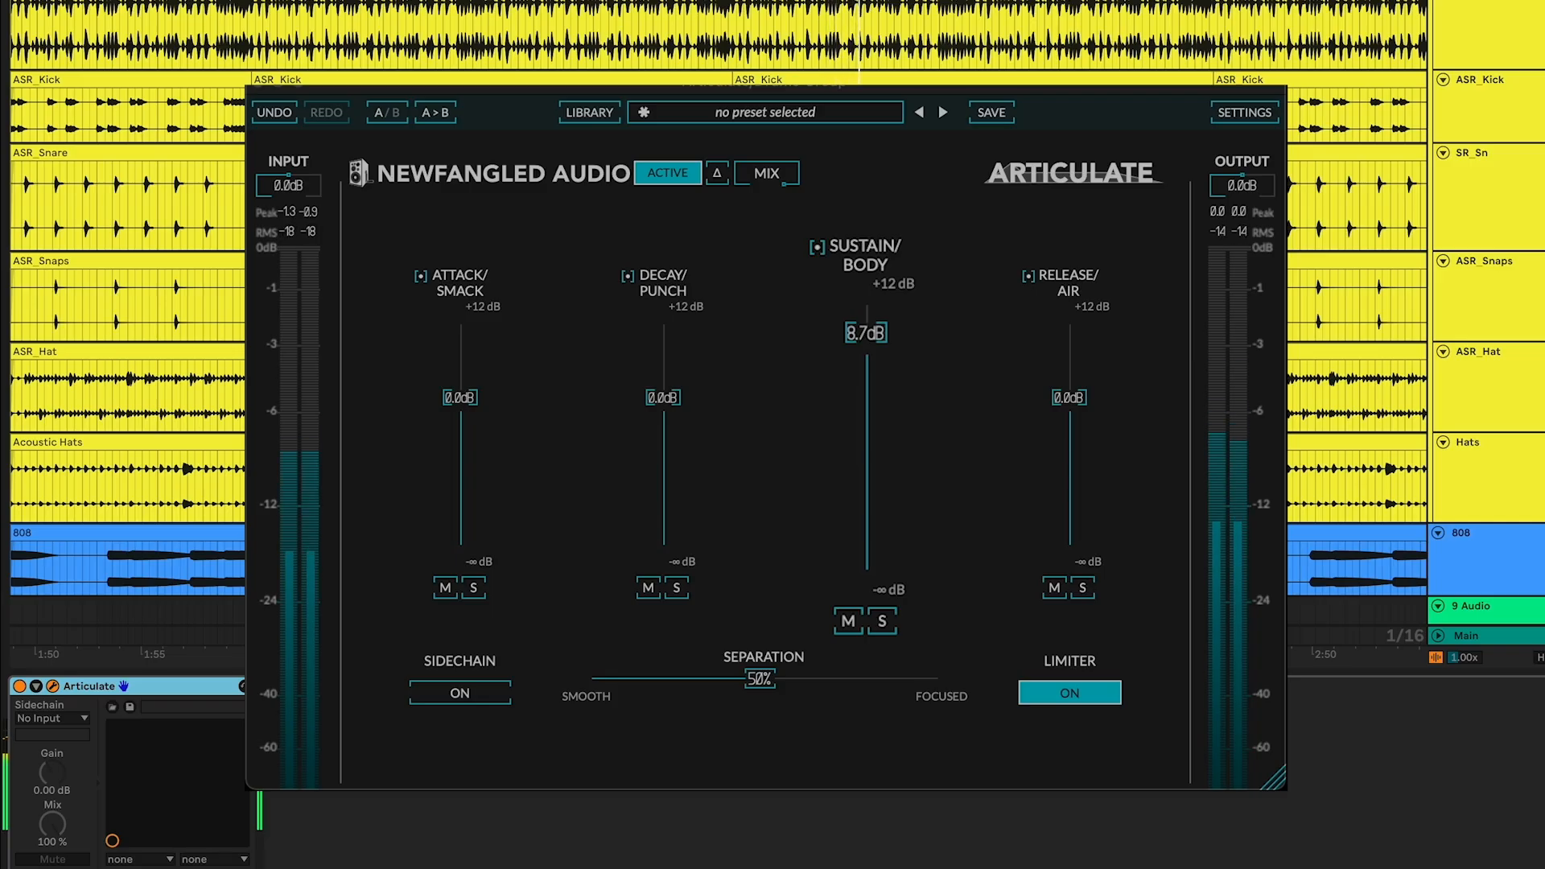
Sweep the Sustain/Body band gain down to about -13 dB and back up
{"action": "left_click_drag", "start_coordinate": [866, 332], "coordinate": [865, 378]}
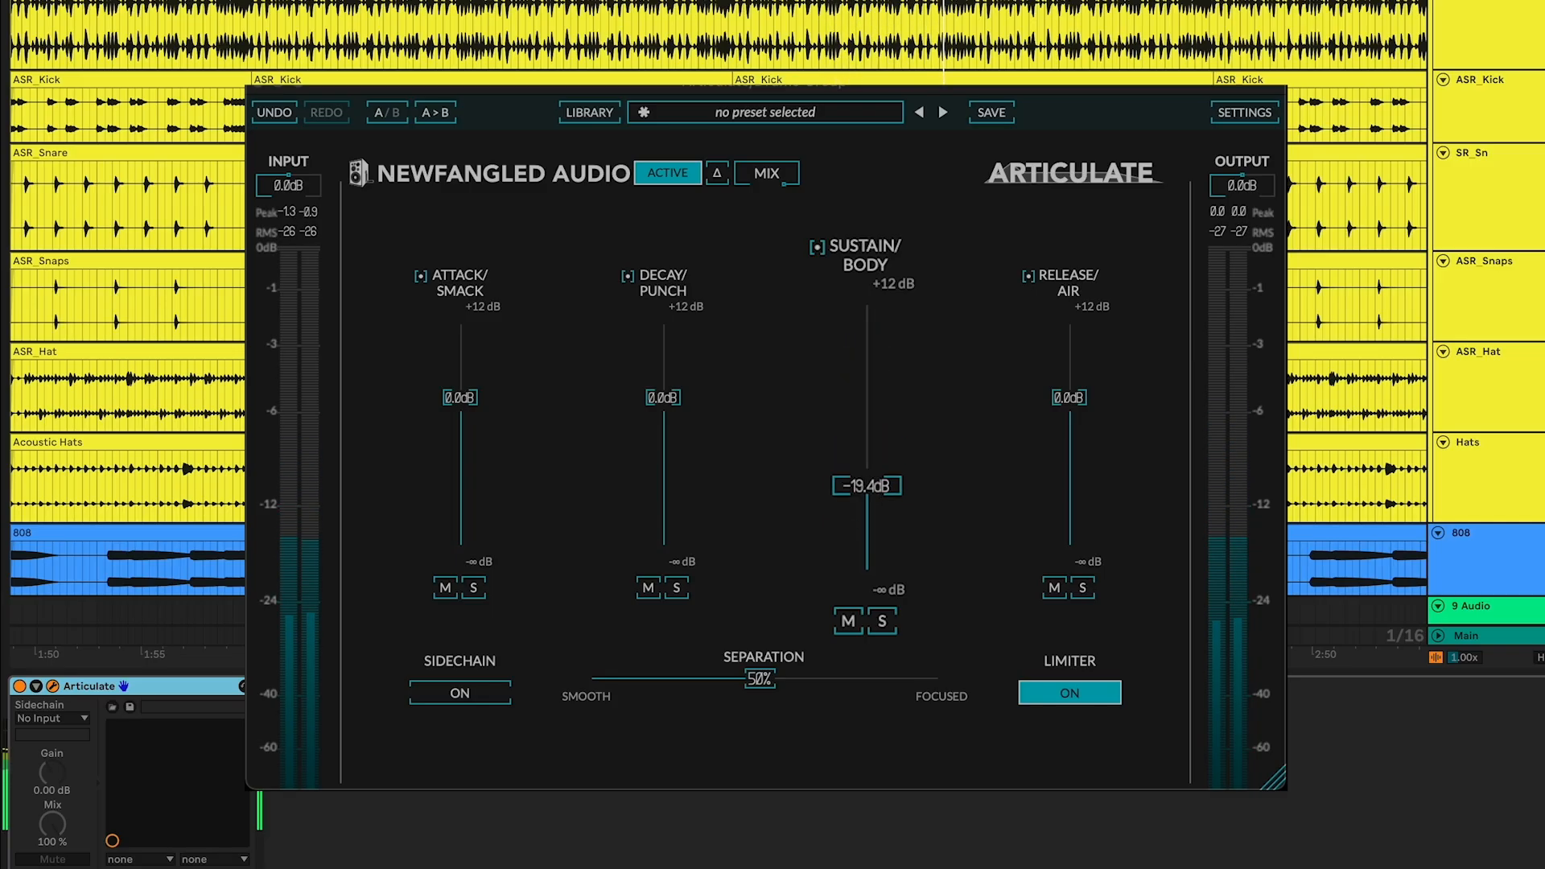
{"action": "left_click_drag", "start_coordinate": [866, 485], "coordinate": [866, 393]}
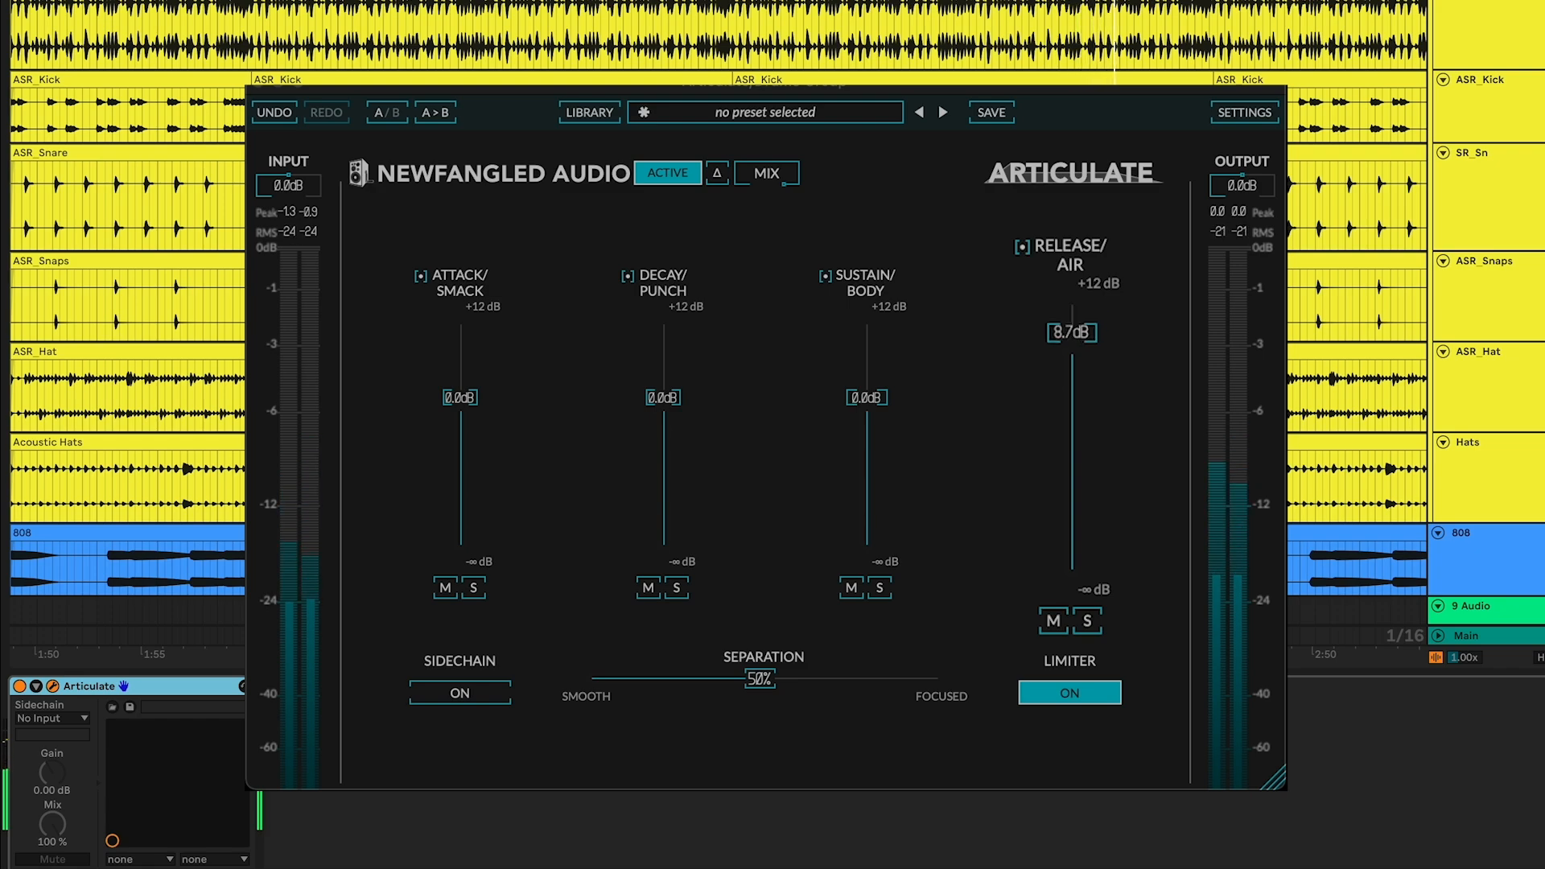
Pull the Release/Air band gain fully down to -100 dB and raise it partway back
{"action": "left_click_drag", "start_coordinate": [1071, 332], "coordinate": [1070, 435]}
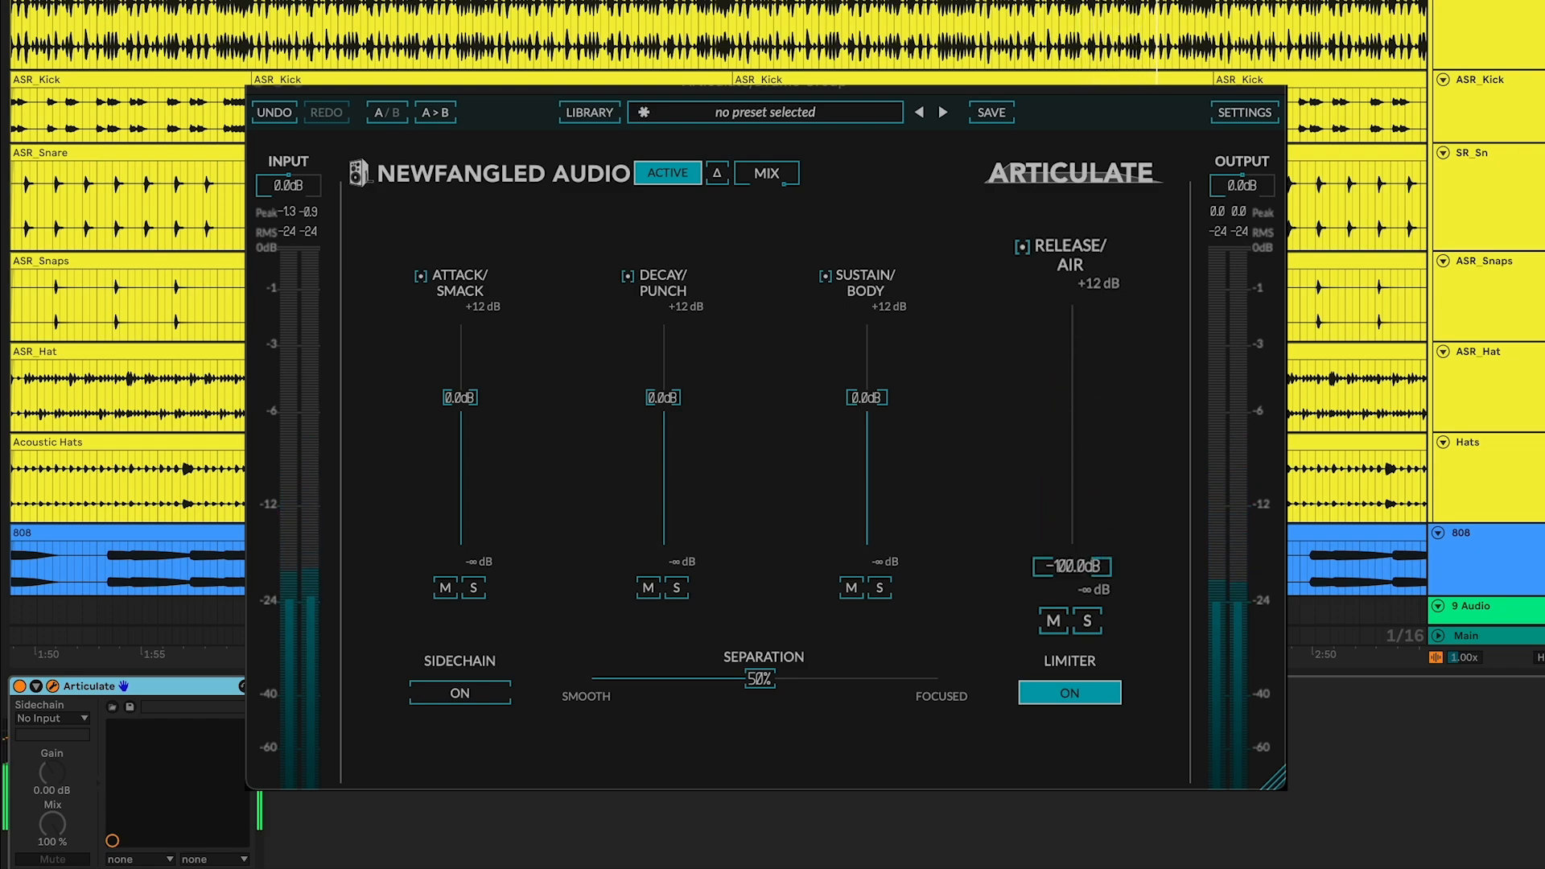
{"action": "left_click_drag", "start_coordinate": [1071, 566], "coordinate": [1071, 501]}
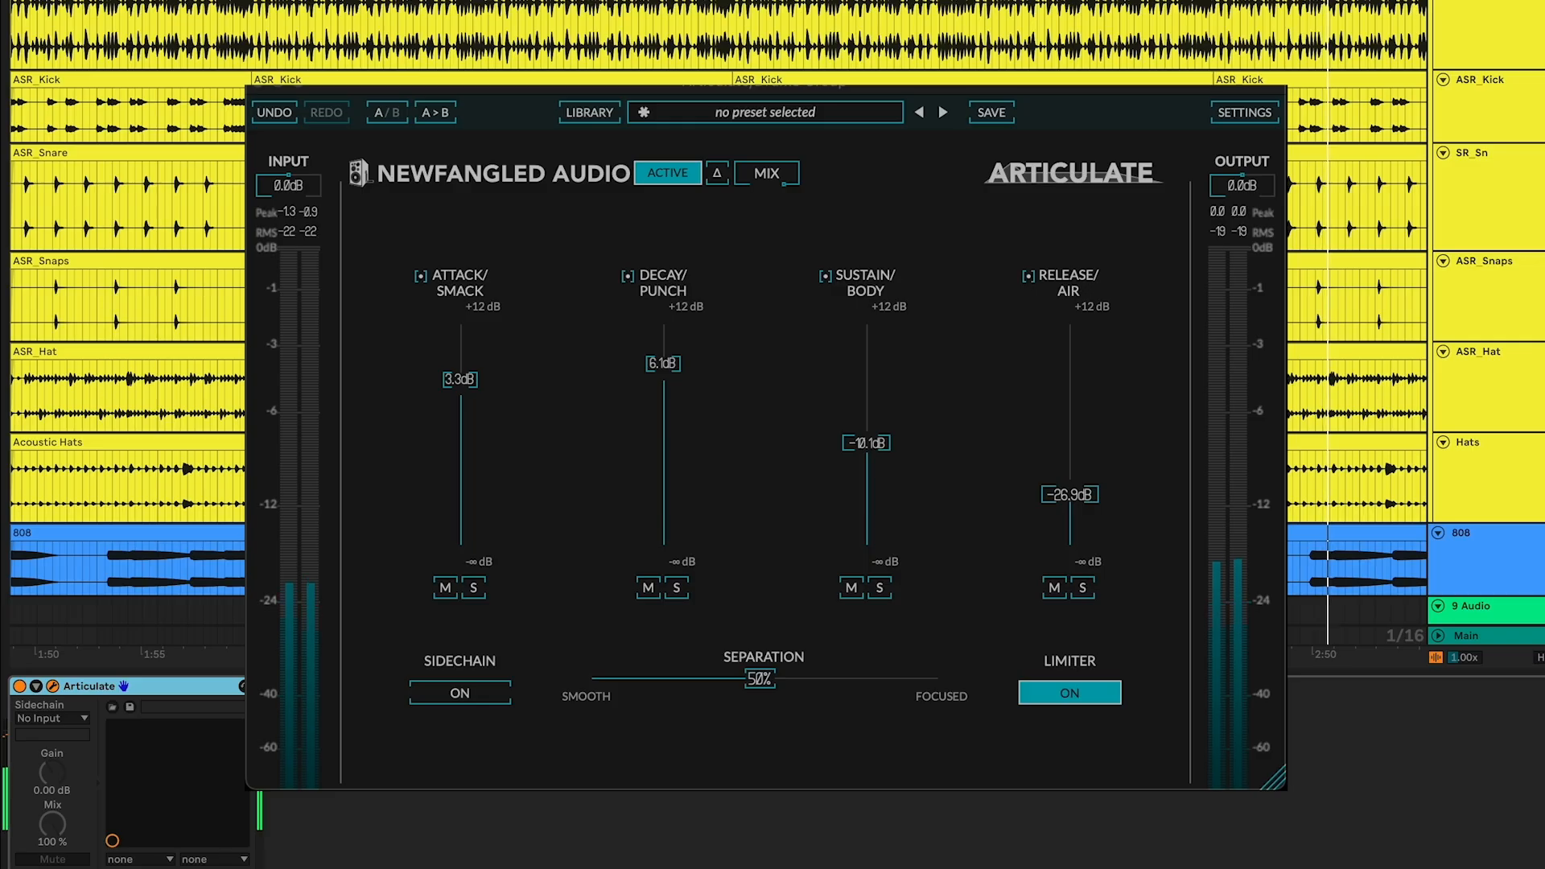
Sweep Separation to 100%, then to 1%, and bring it back toward the smooth side
{"action": "left_click_drag", "start_coordinate": [759, 678], "coordinate": [940, 678]}
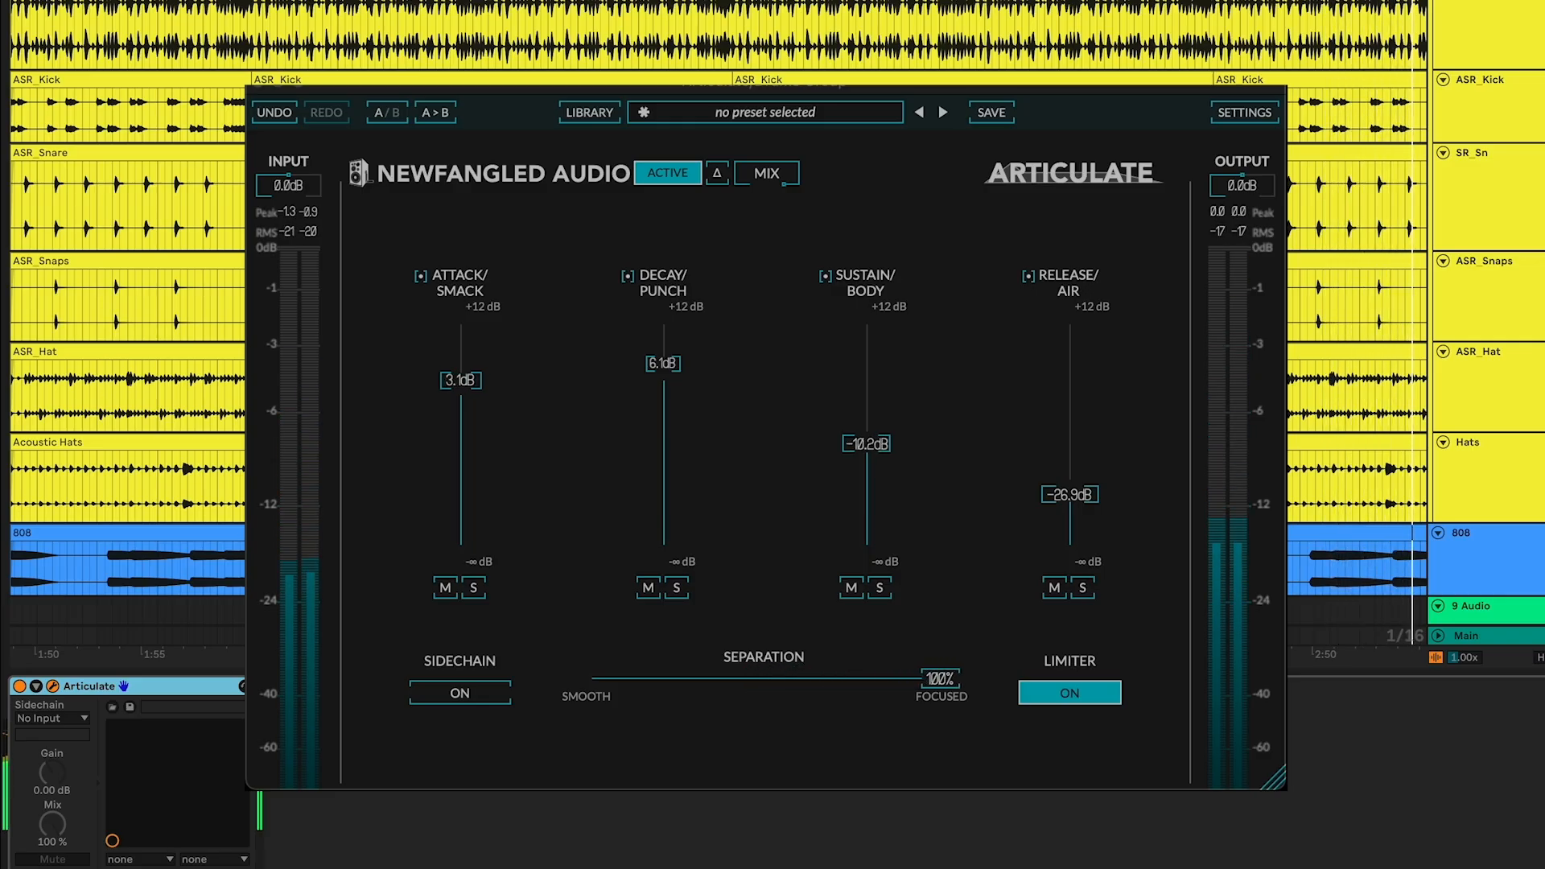
{"action": "left_click_drag", "start_coordinate": [940, 678], "coordinate": [750, 678]}
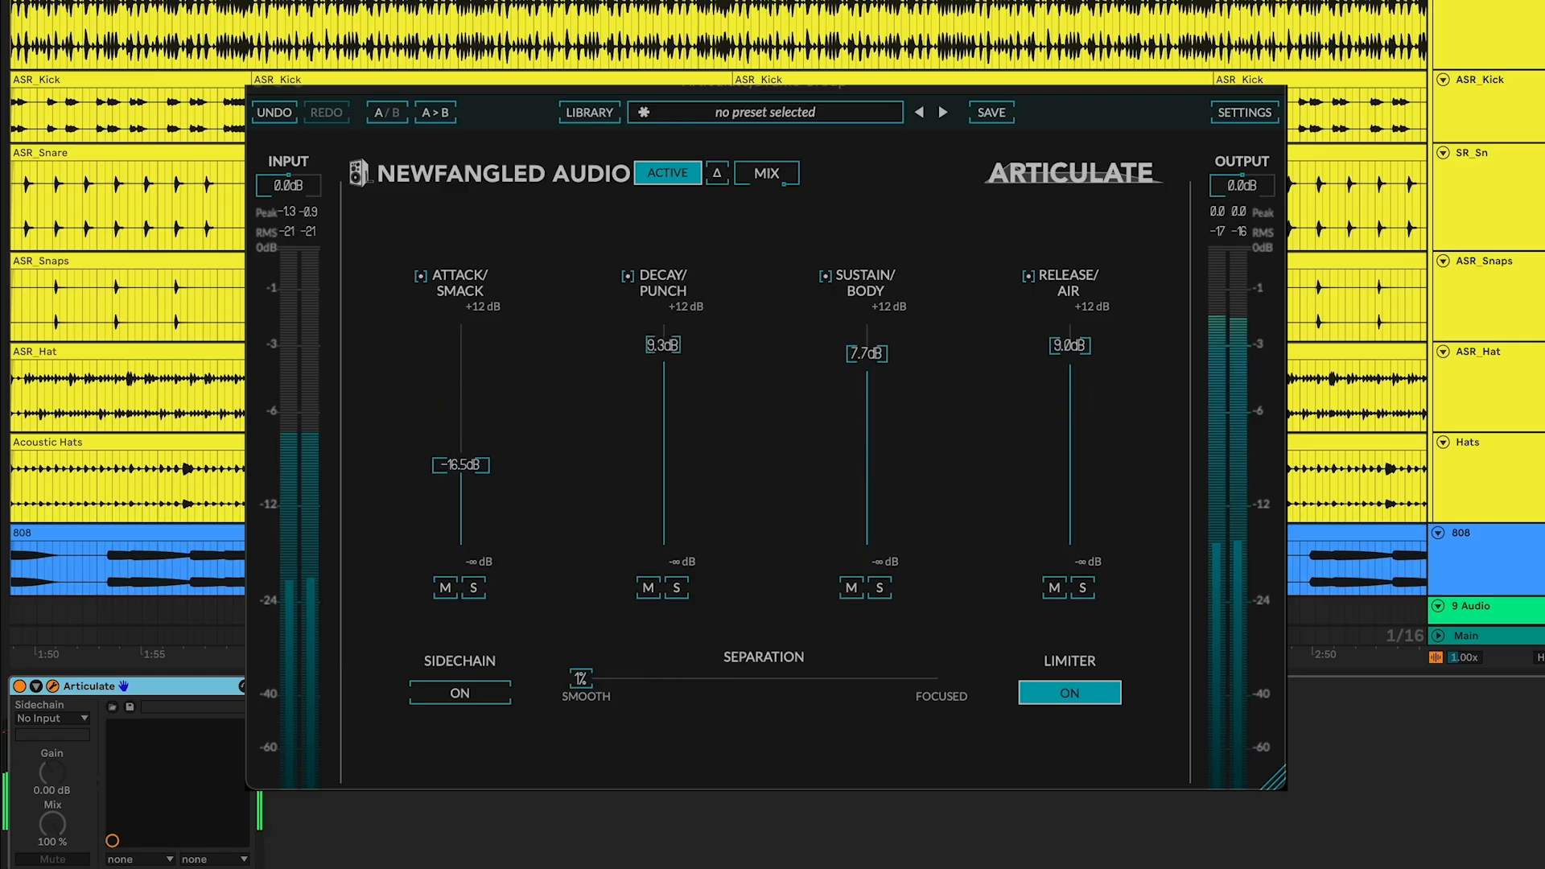
{"action": "left_click_drag", "start_coordinate": [606, 678], "coordinate": [678, 678]}
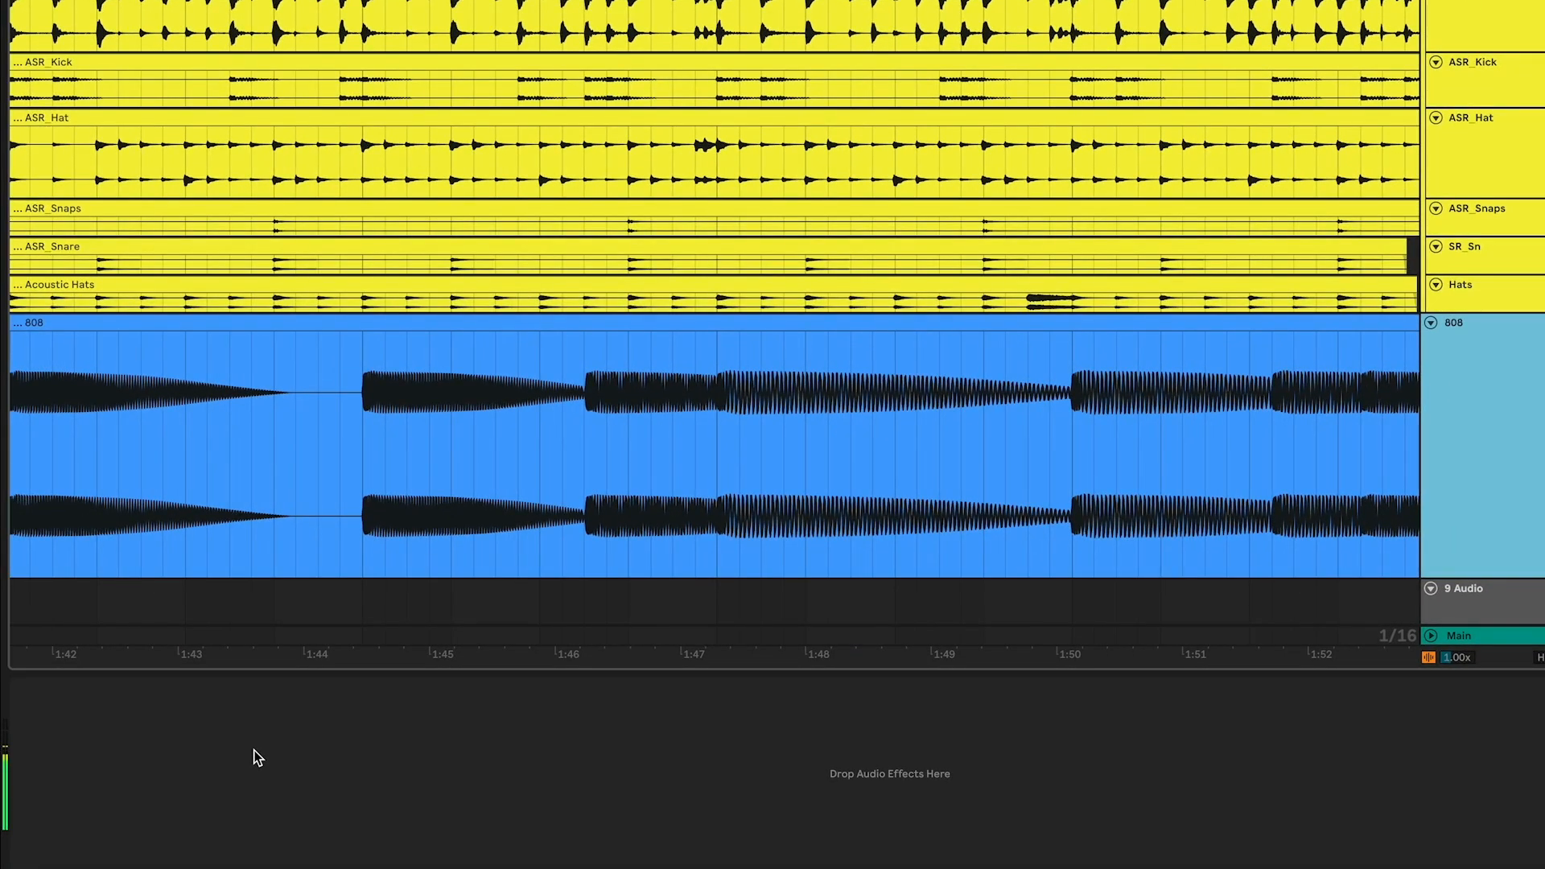
Paste the Articulate plugin into the 808 track's device chain
{"action": "left_click", "coordinate": [253, 750]}
{"action": "key", "text": "super+v"}
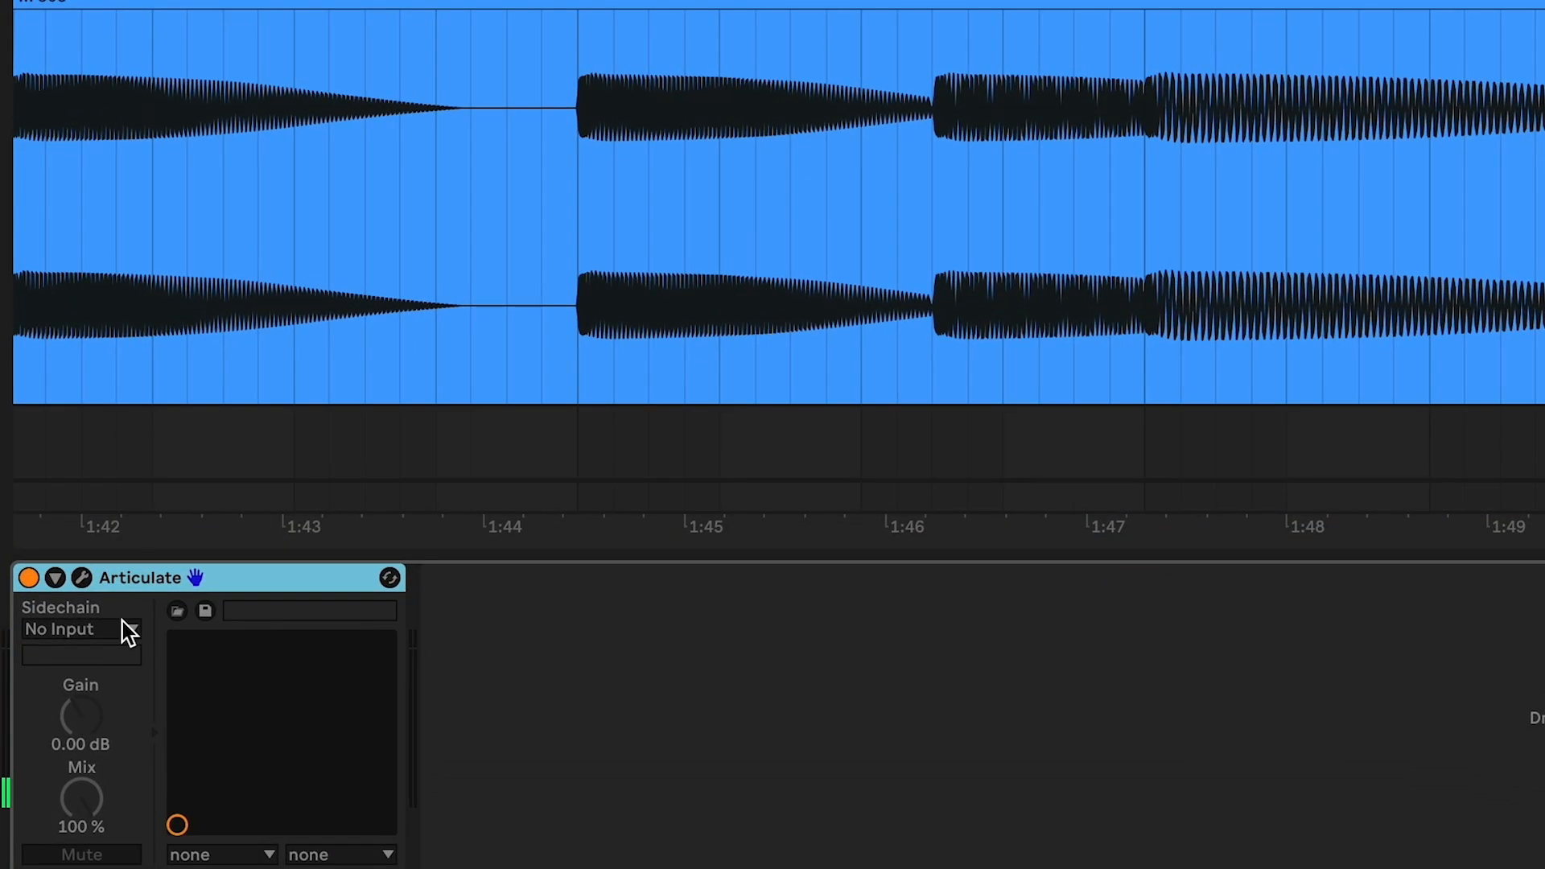
Set Articulate's sidechain input to ASR Kick and open the plugin window
{"action": "left_click", "coordinate": [126, 626]}
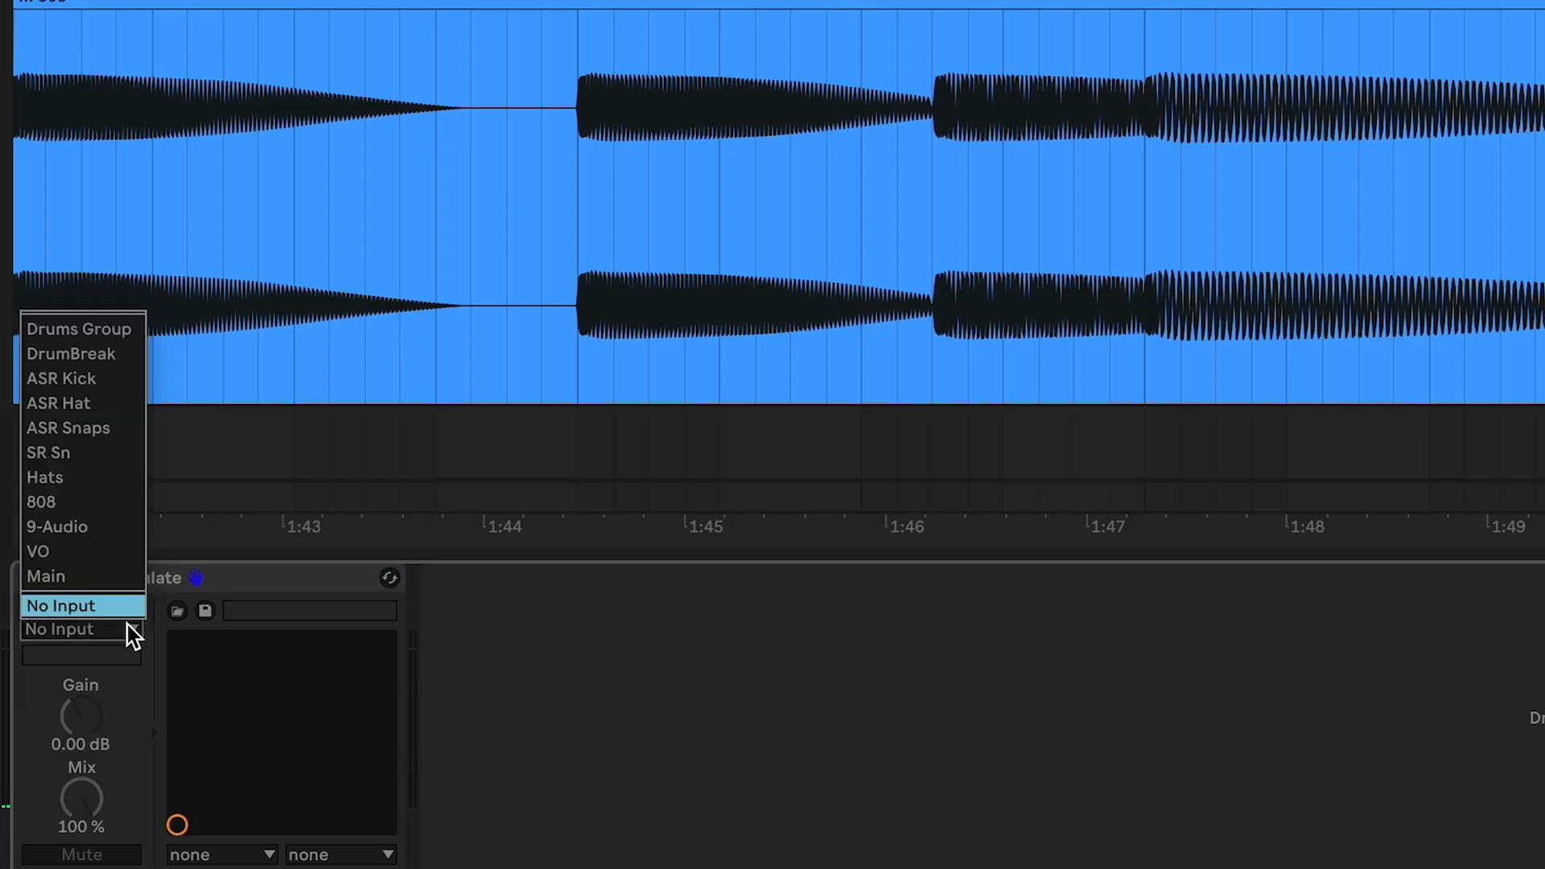
{"action": "left_click", "coordinate": [94, 379]}
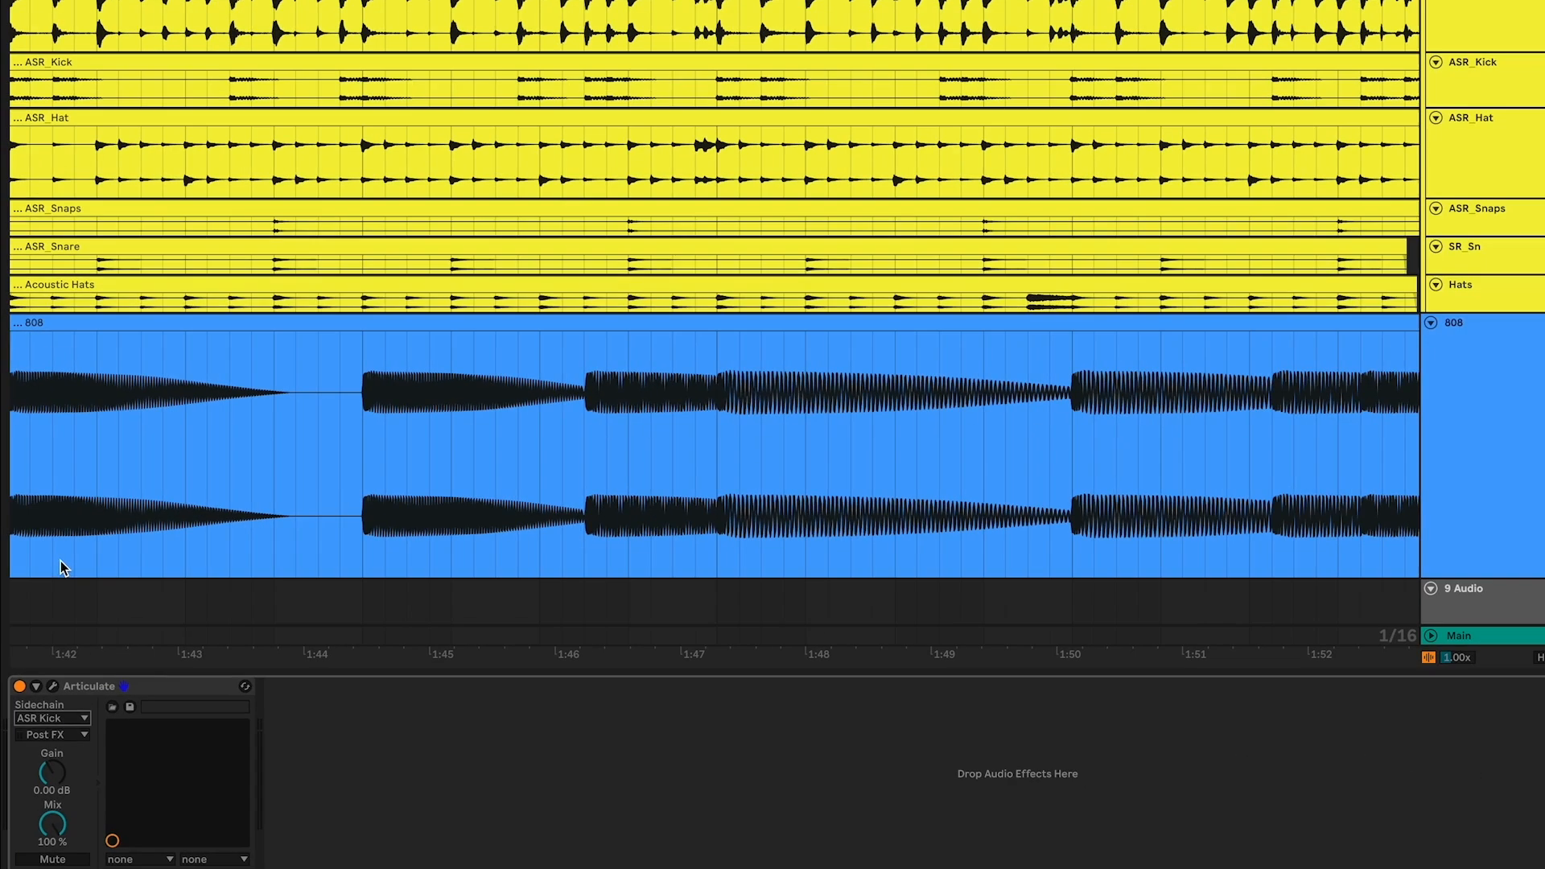
{"action": "left_click", "coordinate": [53, 686]}
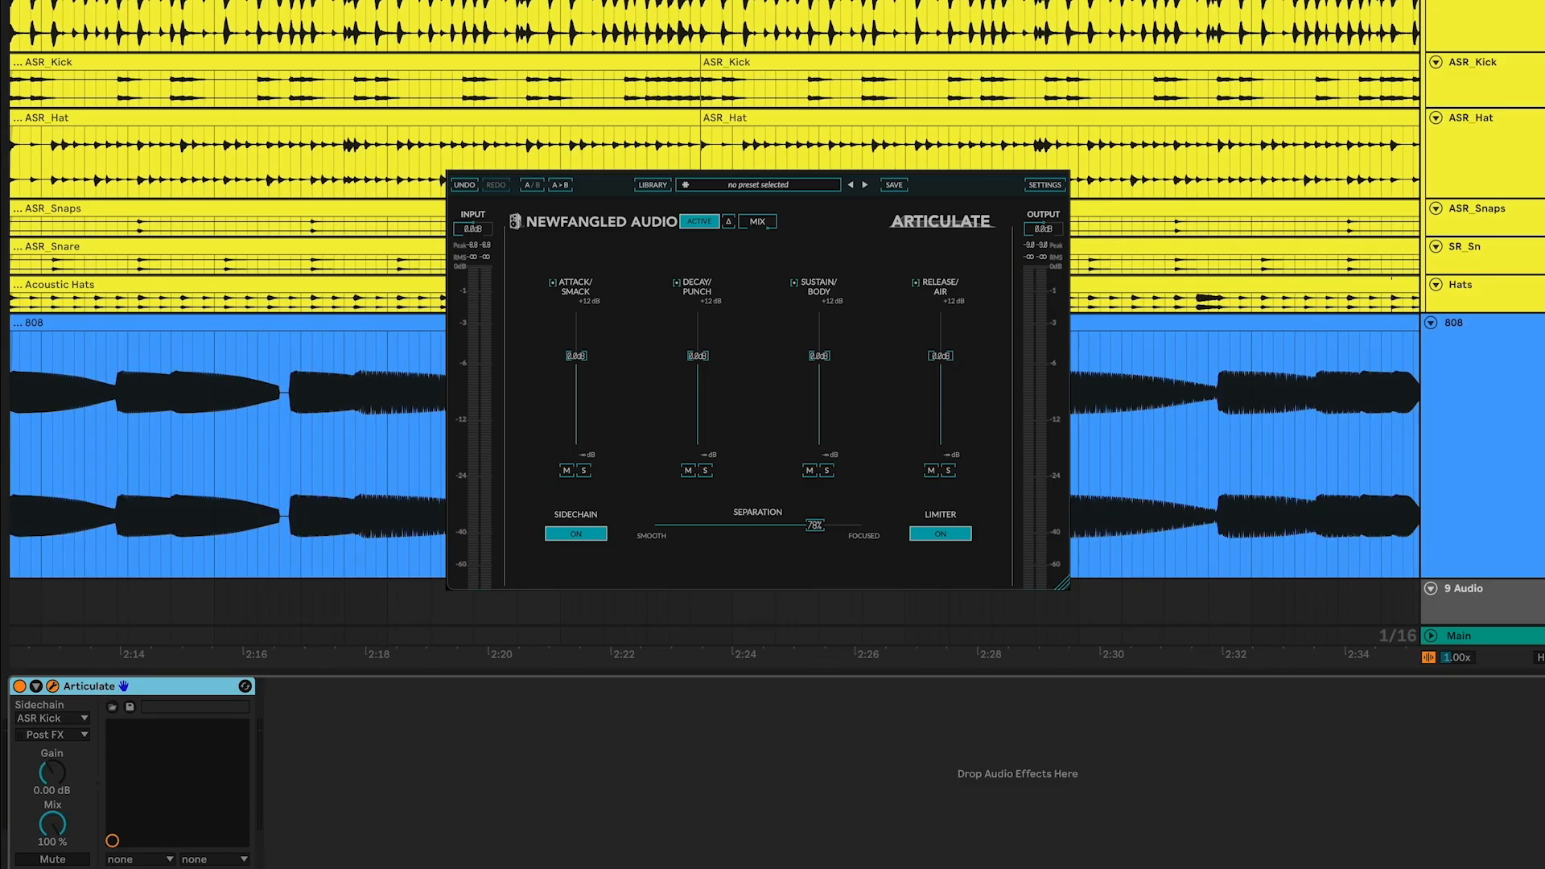
Start playback and pull the Attack/Smack band gain down to about -56 dB
{"action": "key", "text": "space"}
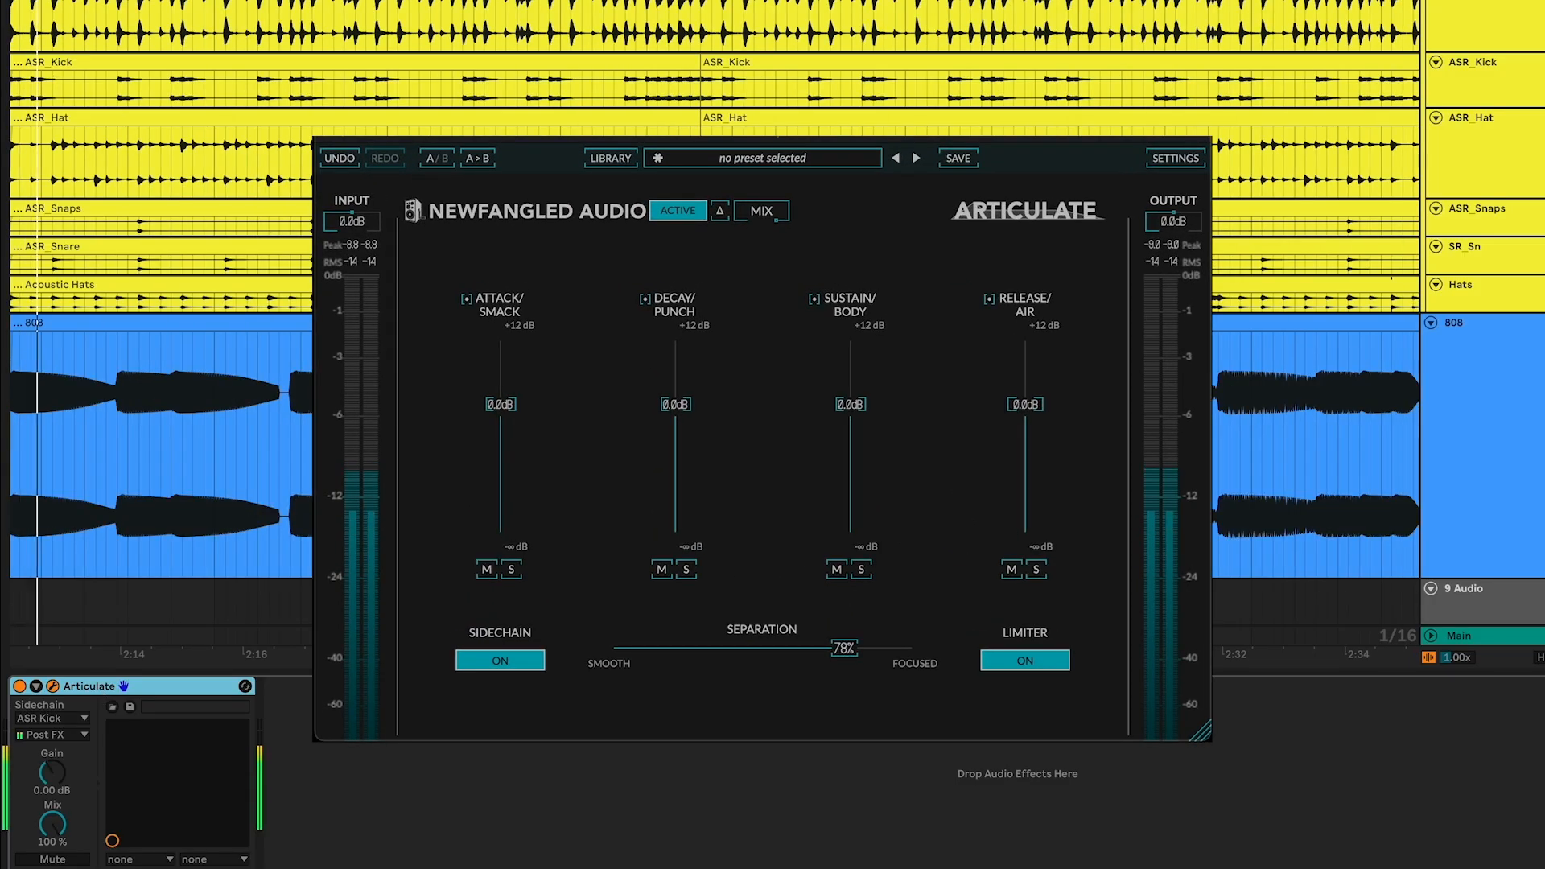
{"action": "left_click_drag", "start_coordinate": [500, 404], "coordinate": [501, 523]}
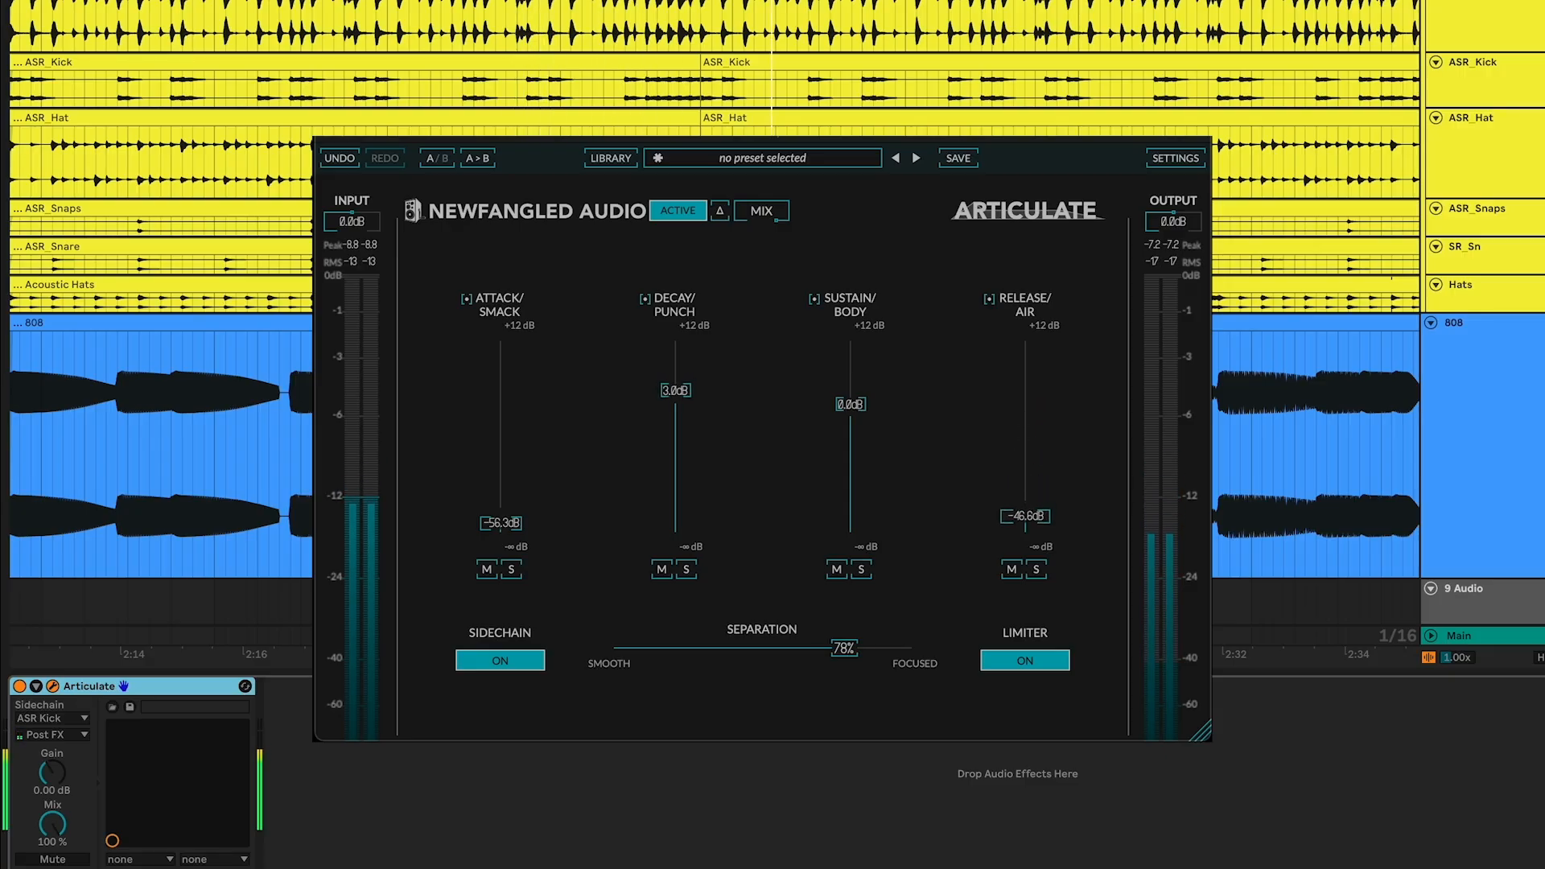
Nudge Sustain/Body up to about 1.7 dB and pull Release/Air far down
{"action": "left_click_drag", "start_coordinate": [851, 398], "coordinate": [851, 396]}
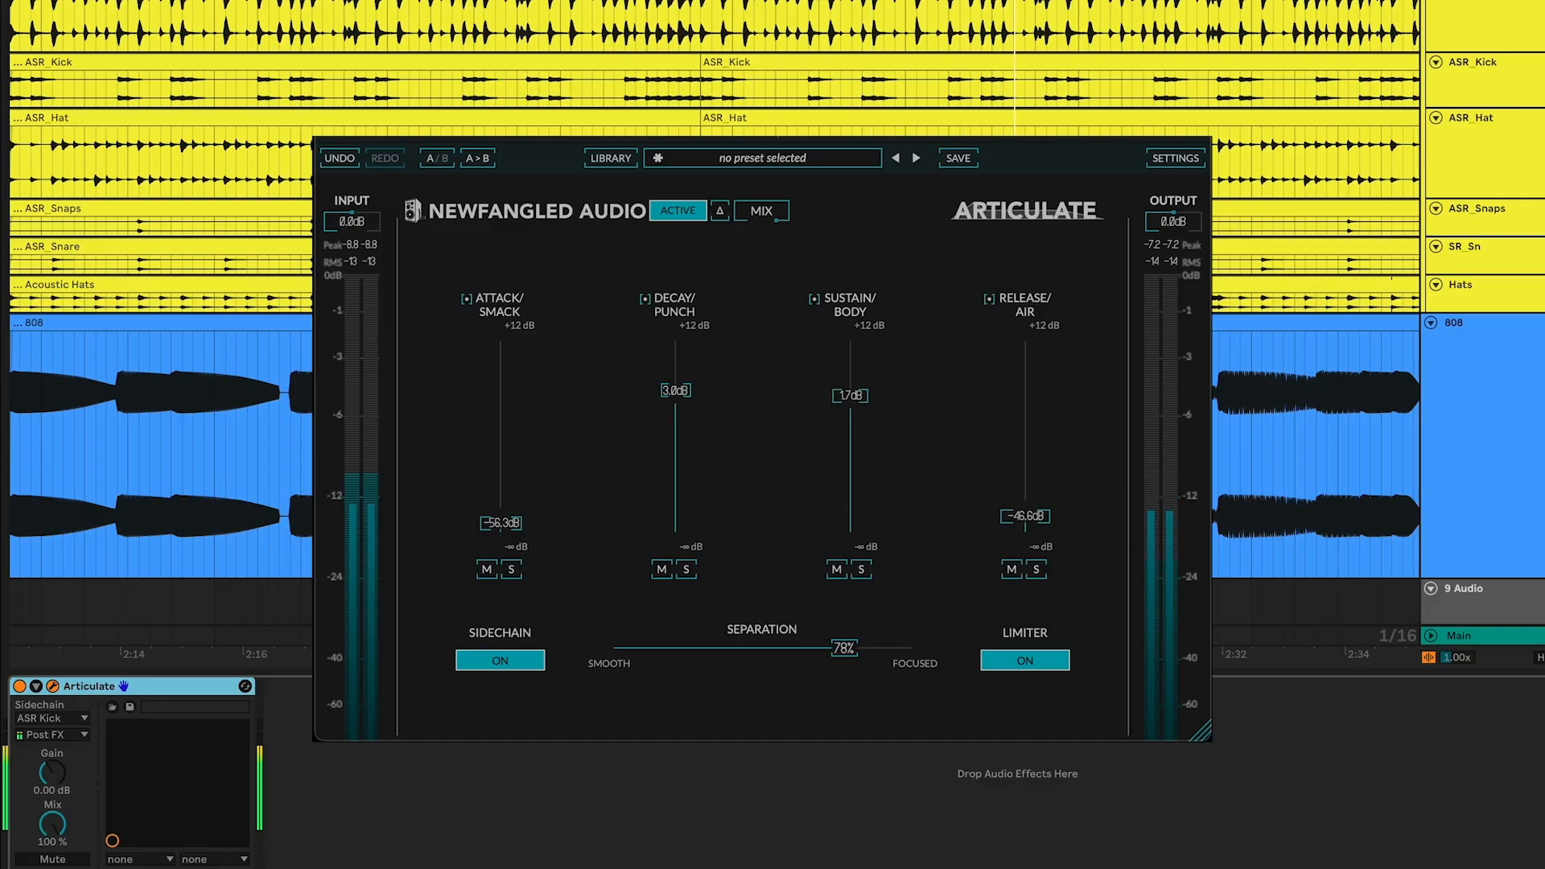
{"action": "left_click_drag", "start_coordinate": [1025, 515], "coordinate": [1025, 433]}
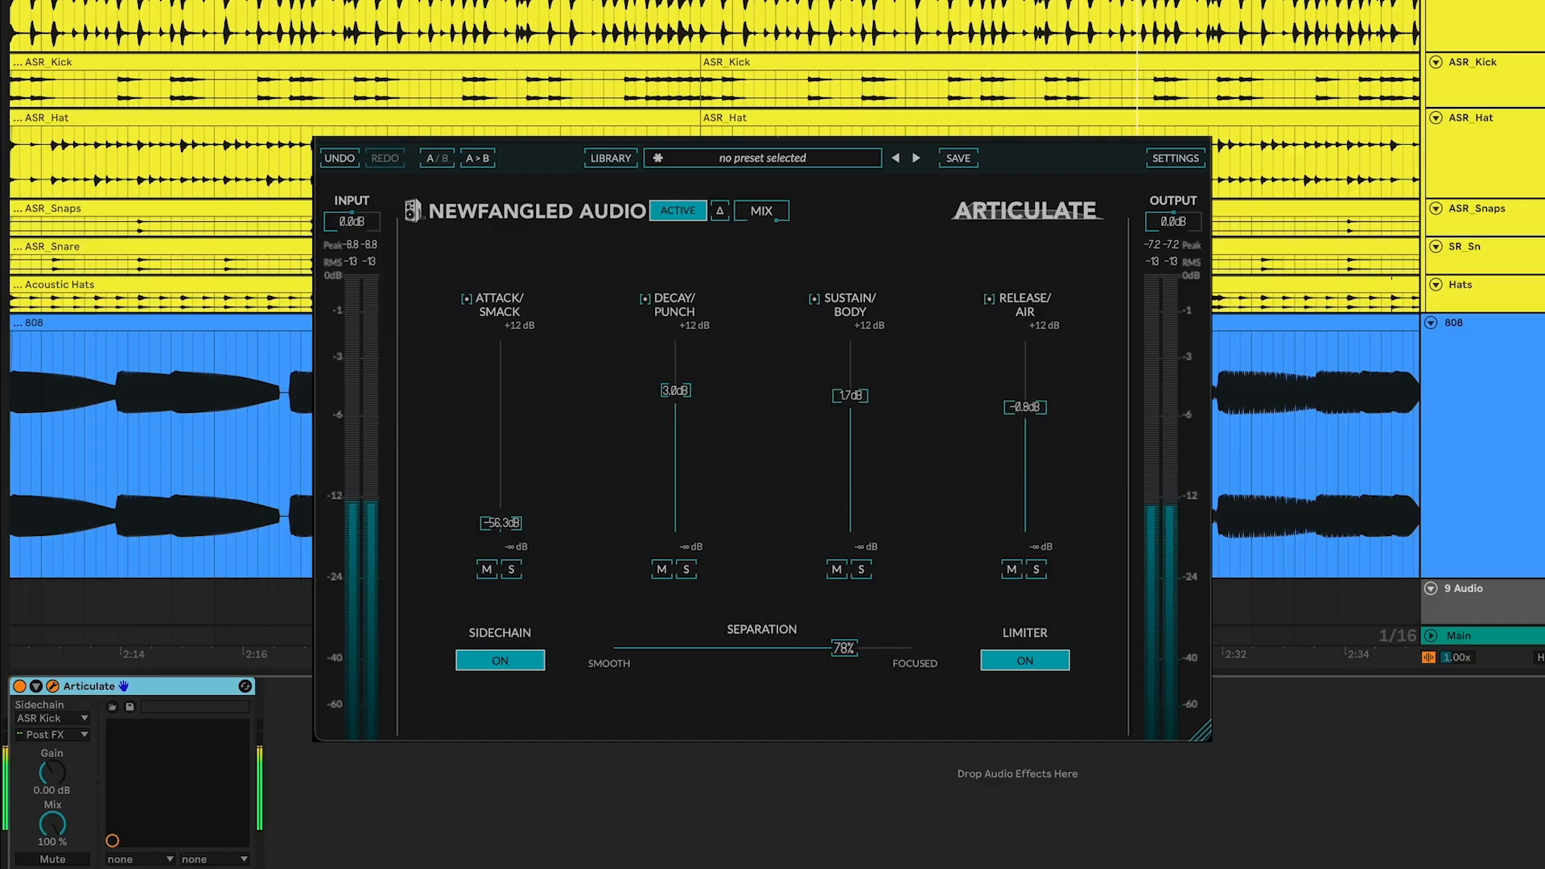
{"action": "left_click_drag", "start_coordinate": [1025, 406], "coordinate": [1025, 530]}
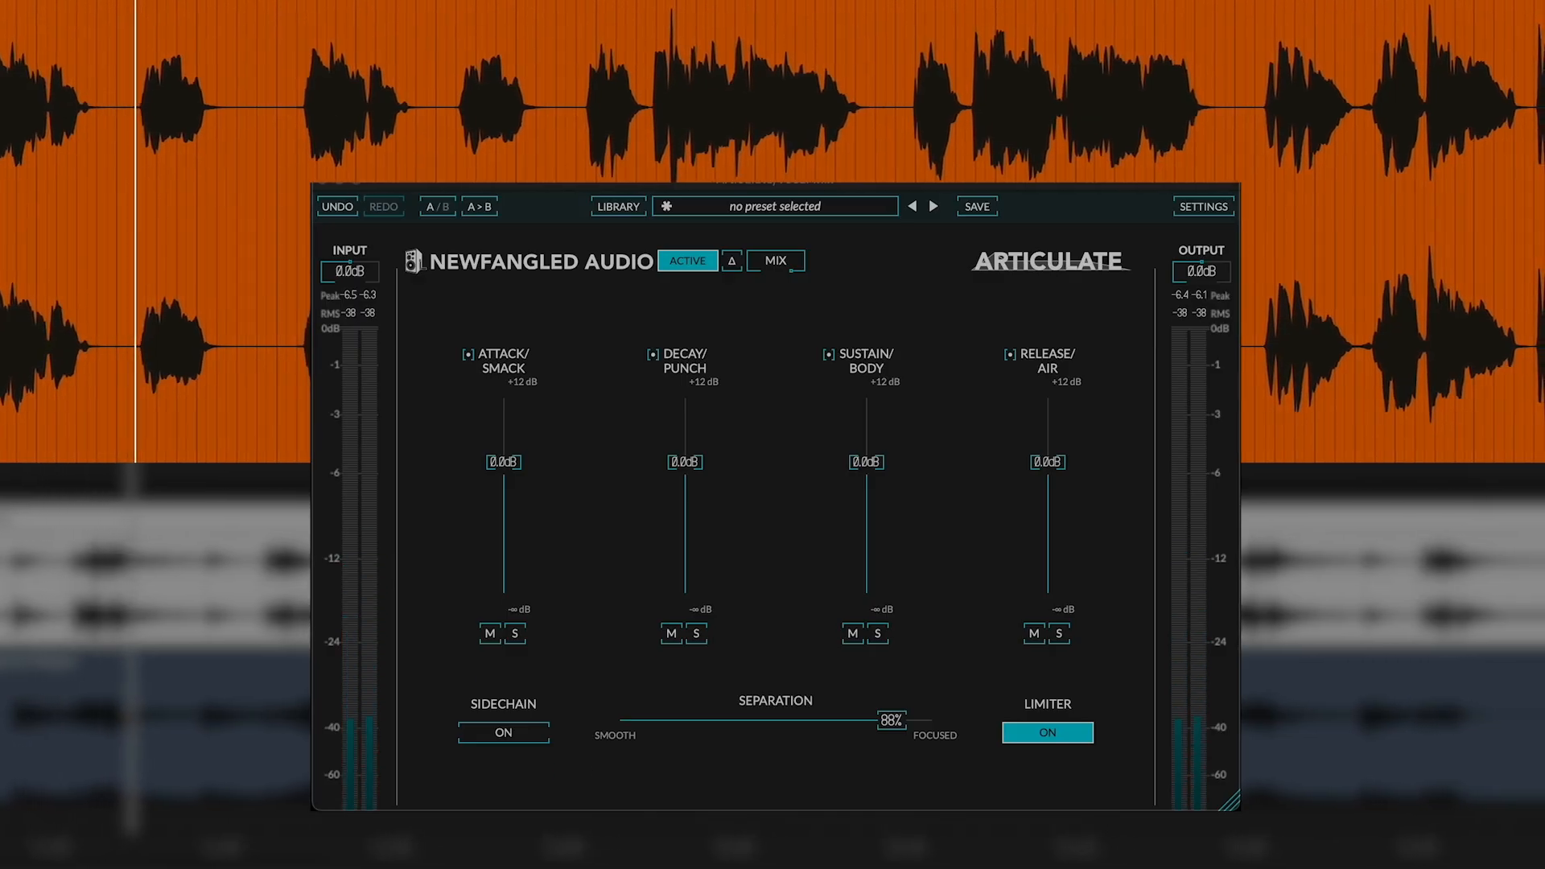
On the vocal, set Attack/Smack to about 3.2 dB and raise the Decay/Punch band gain
{"action": "left_click_drag", "start_coordinate": [504, 462], "coordinate": [504, 441]}
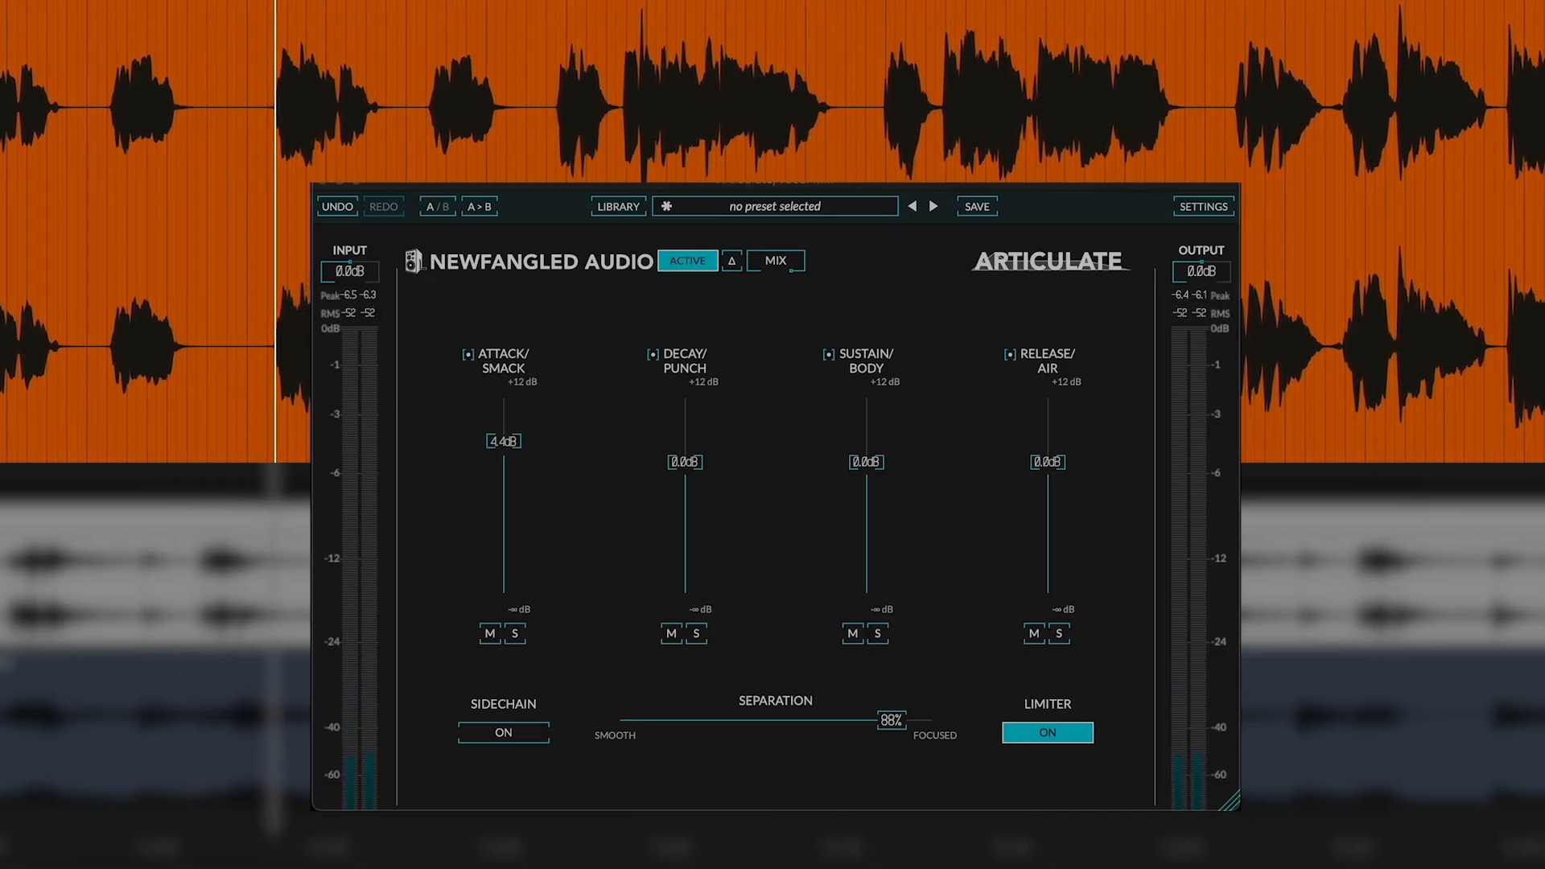
{"action": "left_click_drag", "start_coordinate": [504, 441], "coordinate": [504, 419]}
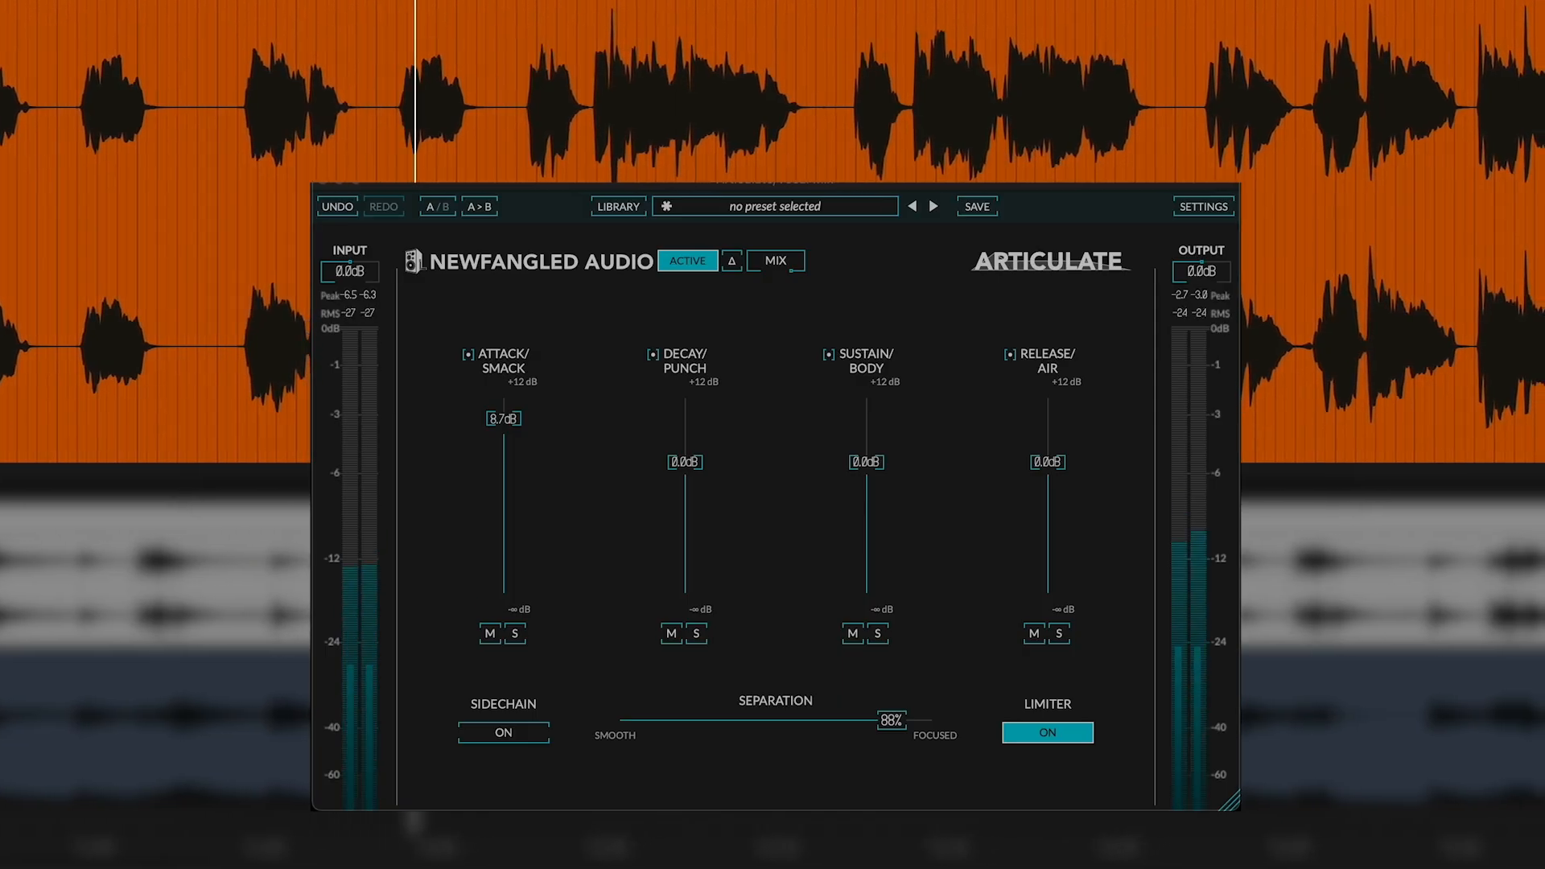
{"action": "left_click_drag", "start_coordinate": [504, 418], "coordinate": [503, 446]}
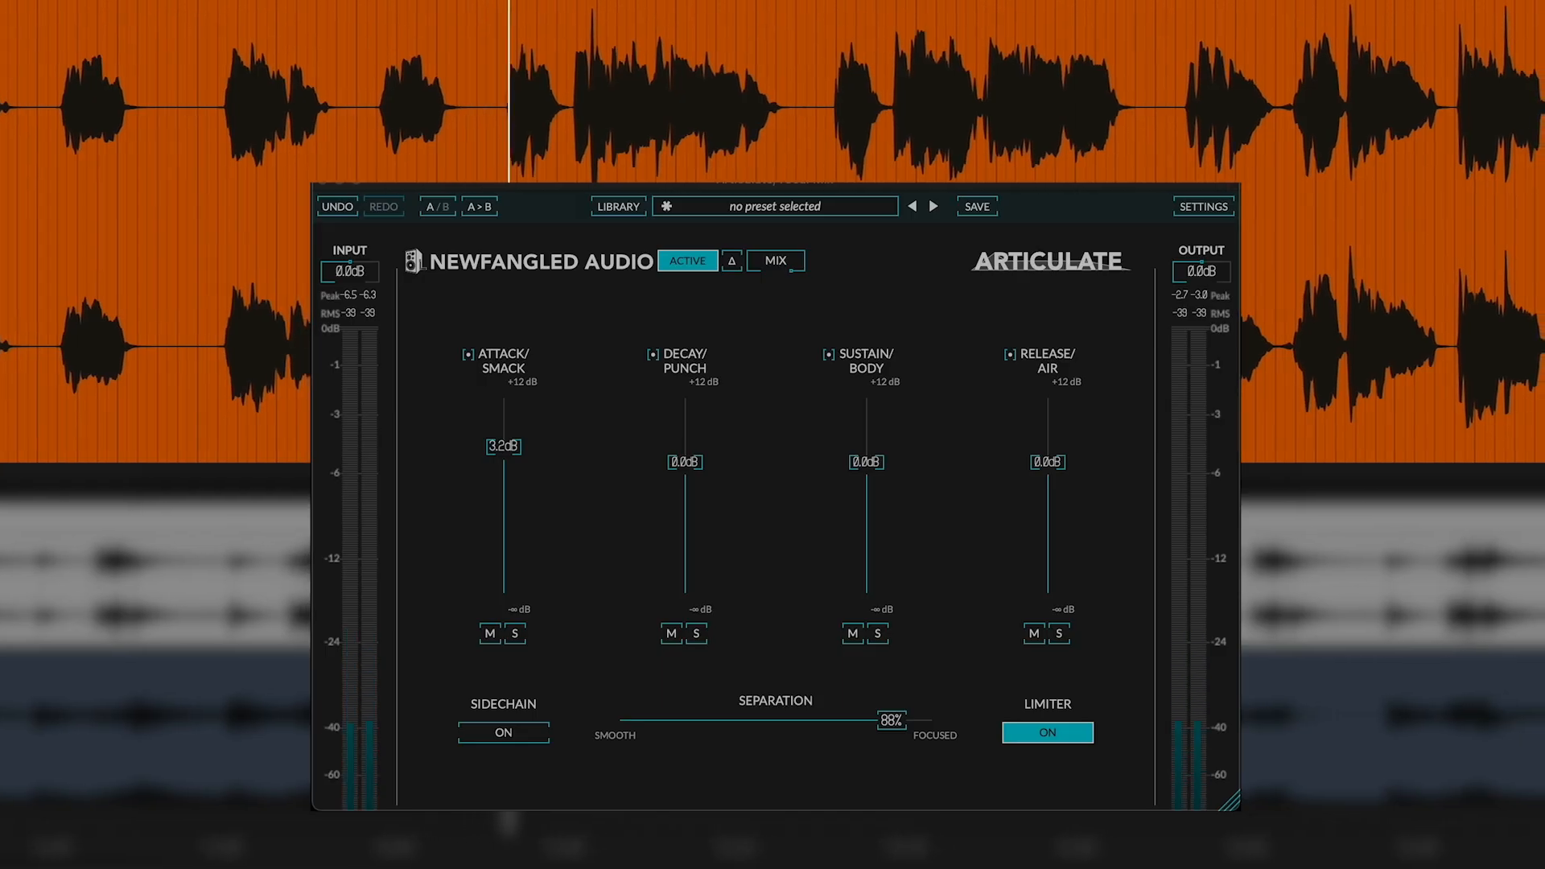
{"action": "left_click_drag", "start_coordinate": [685, 461], "coordinate": [685, 420]}
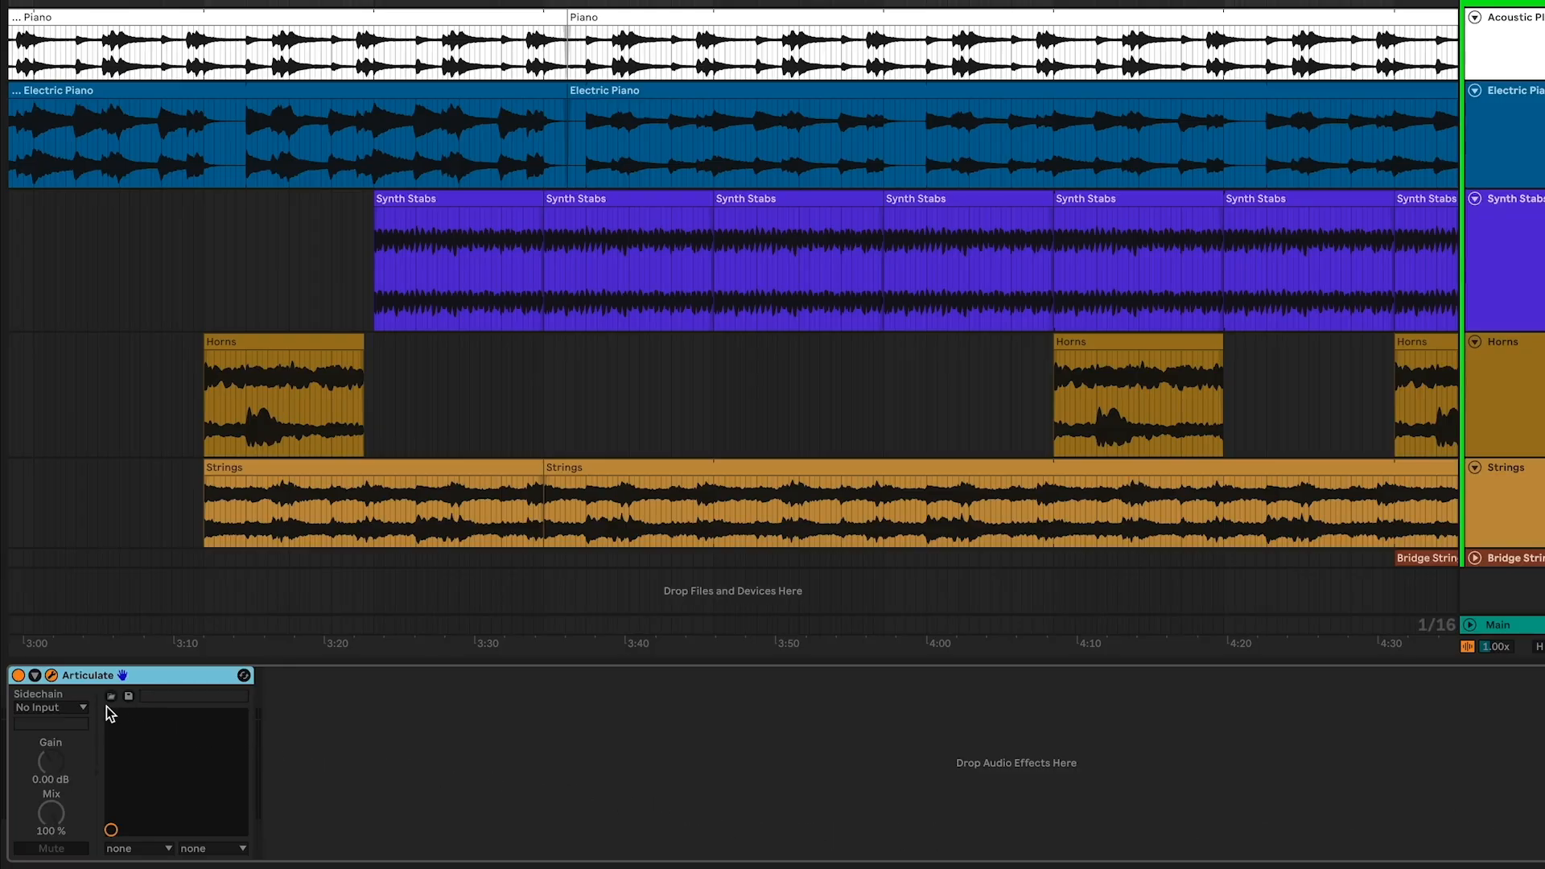
Set Articulate's sidechain input to Vocal Mix and open the plugin window
{"action": "left_click", "coordinate": [84, 709]}
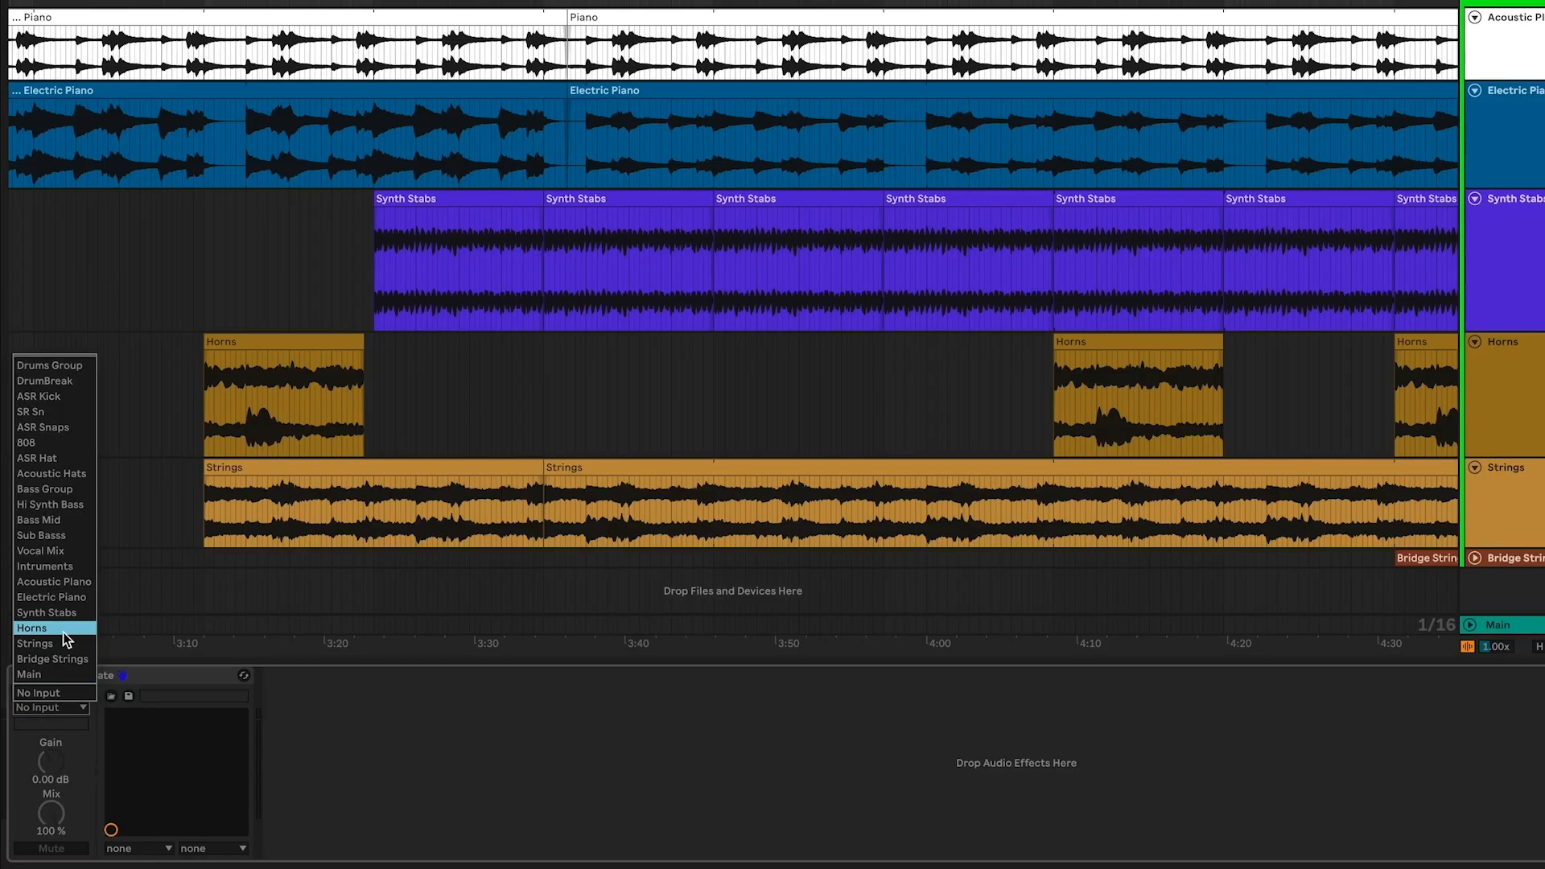
{"action": "left_click", "coordinate": [51, 552]}
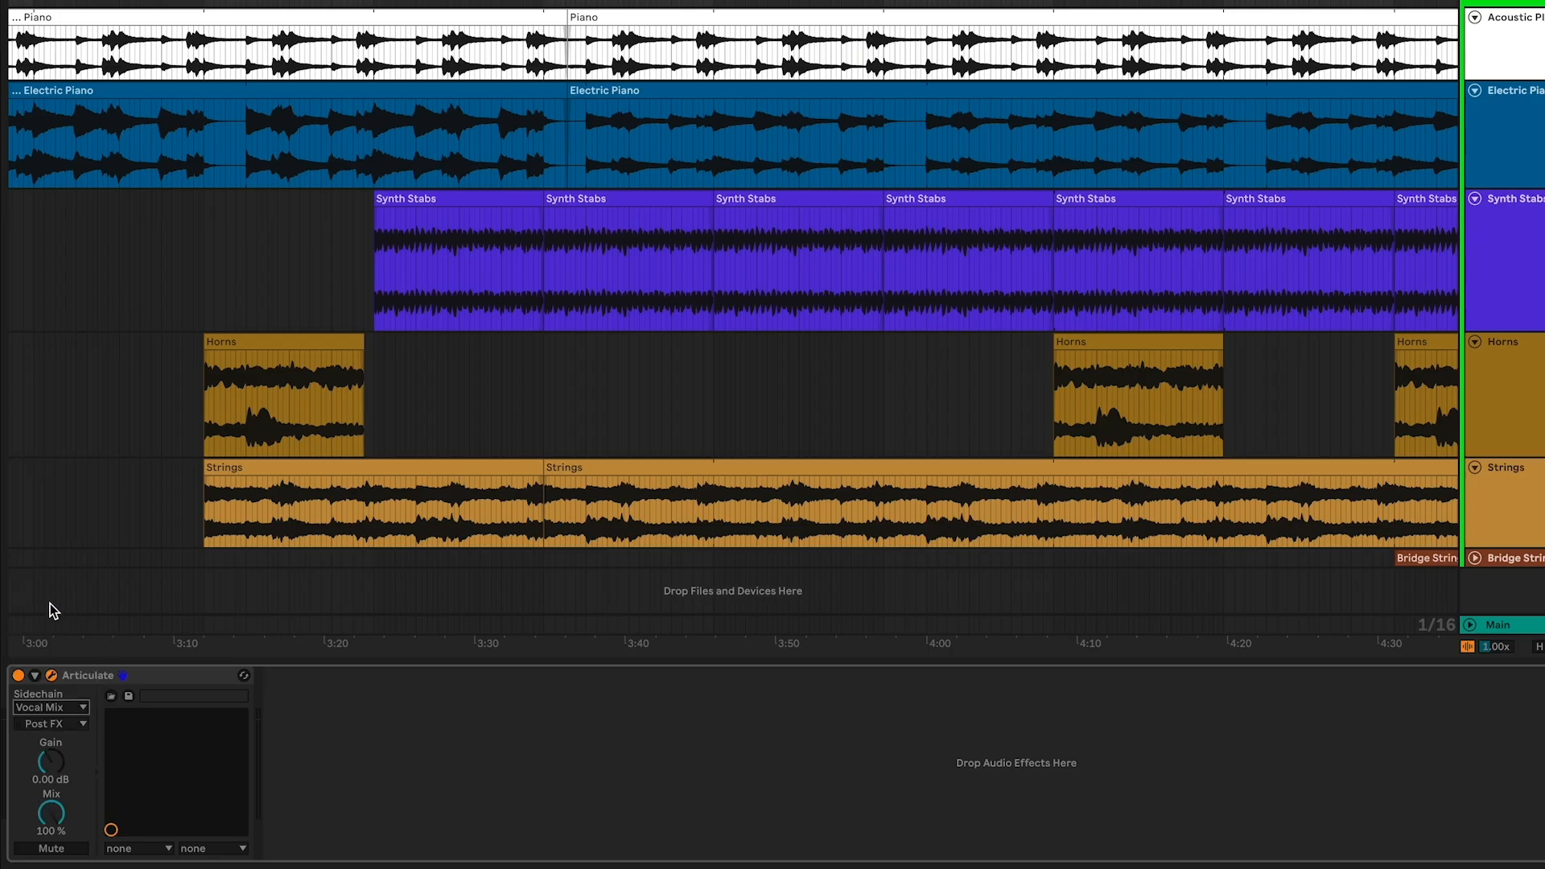
{"action": "left_click", "coordinate": [51, 675]}
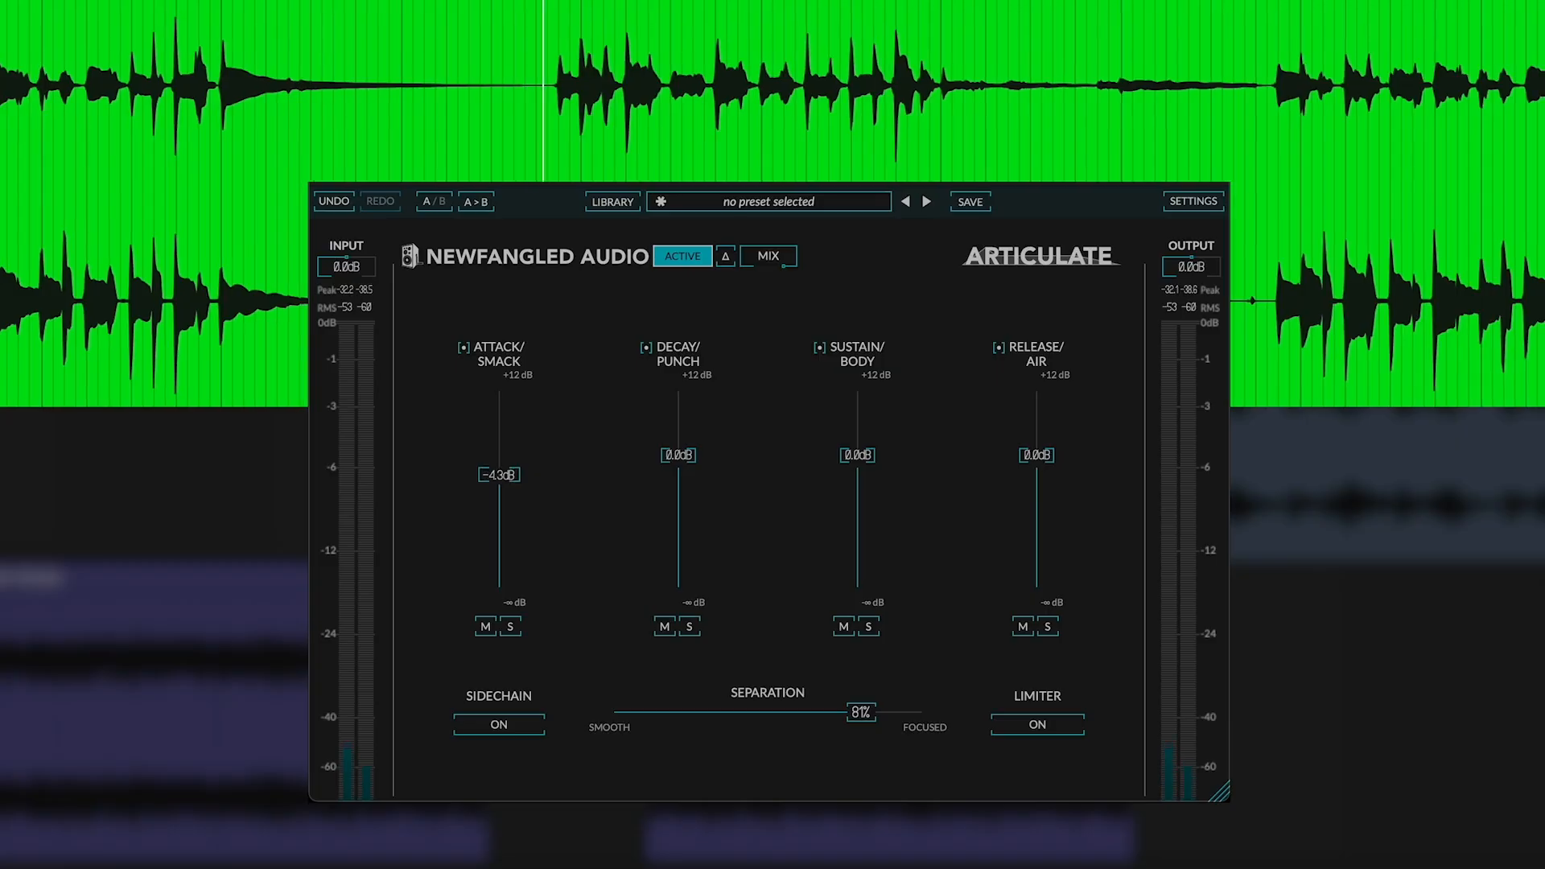
Lower the Attack/Smack band gain on the green track
{"action": "left_click_drag", "start_coordinate": [499, 475], "coordinate": [499, 526]}
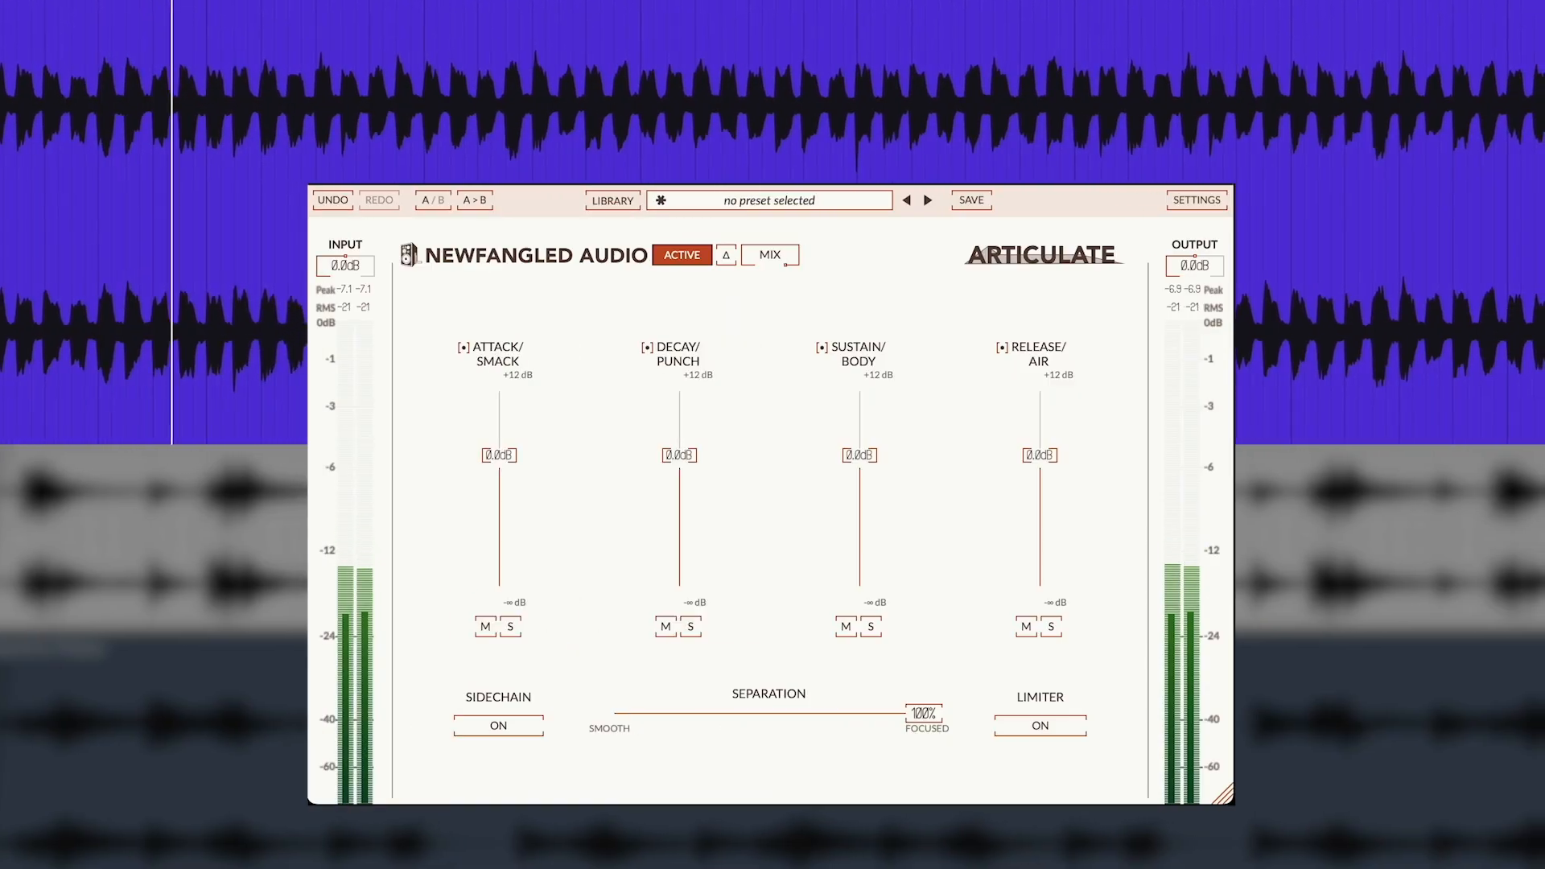
On the synth, lower Release/Air to about -39.9 dB and Sustain/Body to about -20.3 dB
{"action": "left_click_drag", "start_coordinate": [1039, 456], "coordinate": [1040, 563]}
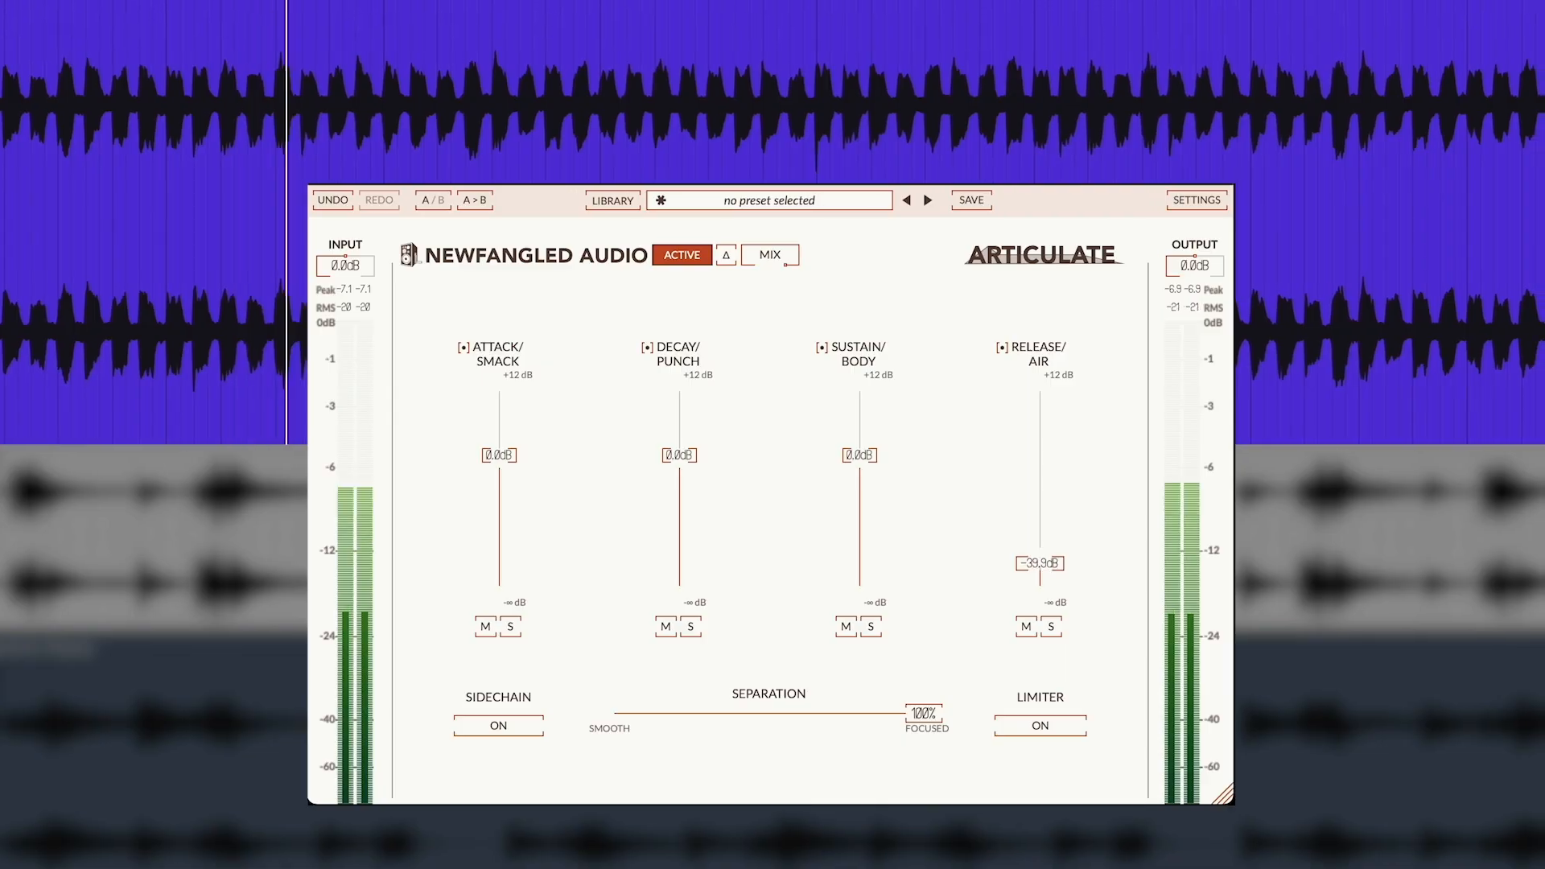
{"action": "left_click_drag", "start_coordinate": [859, 455], "coordinate": [860, 526]}
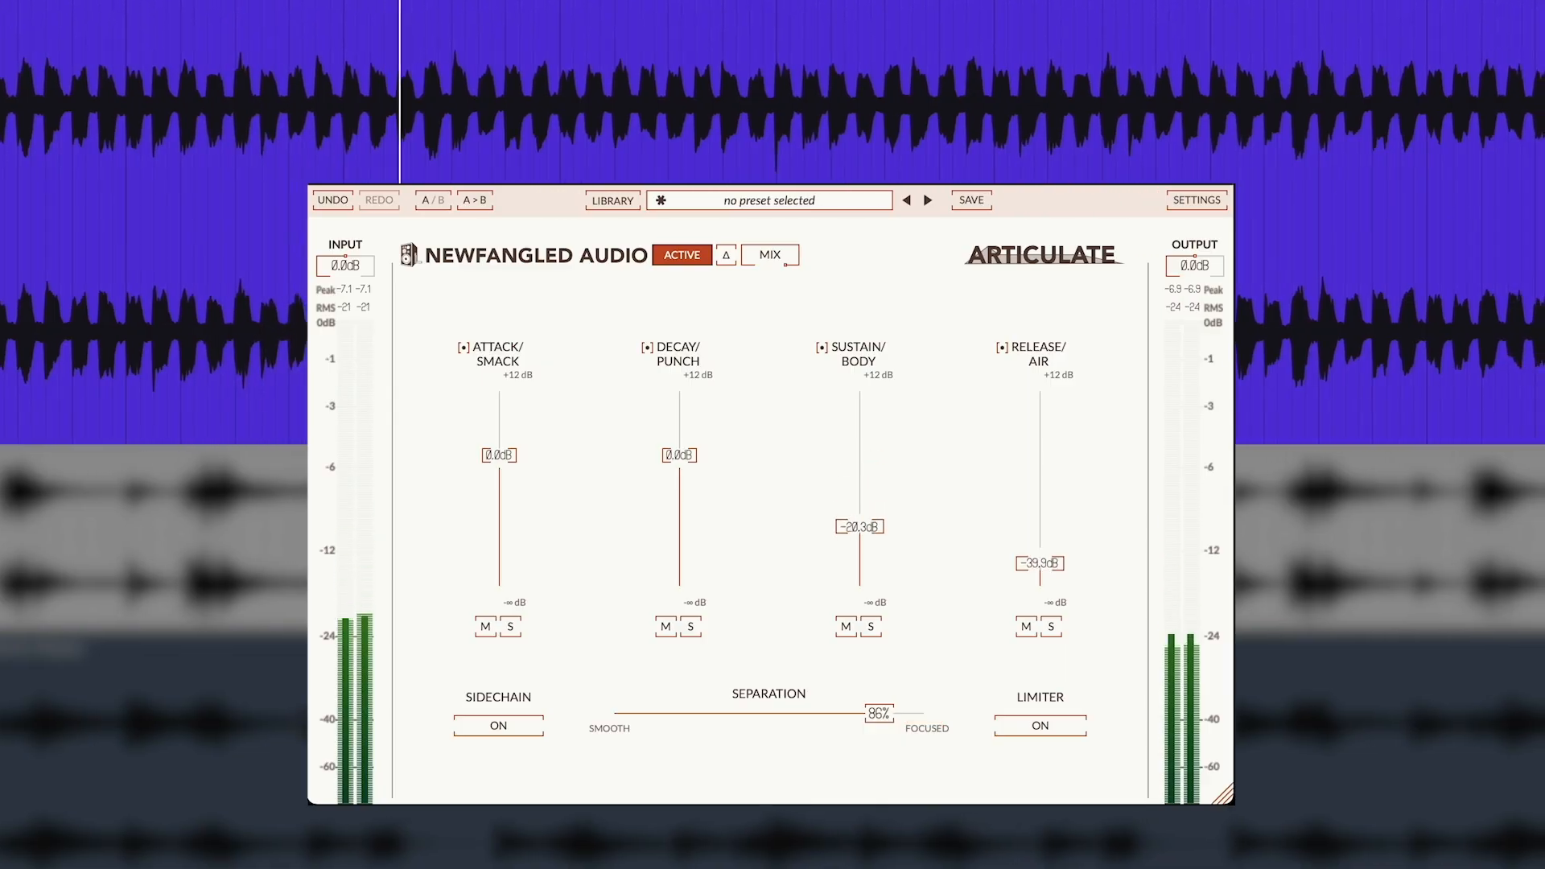
Sweep Separation down to 2% and set it to 66%
{"action": "left_click_drag", "start_coordinate": [879, 712], "coordinate": [749, 713]}
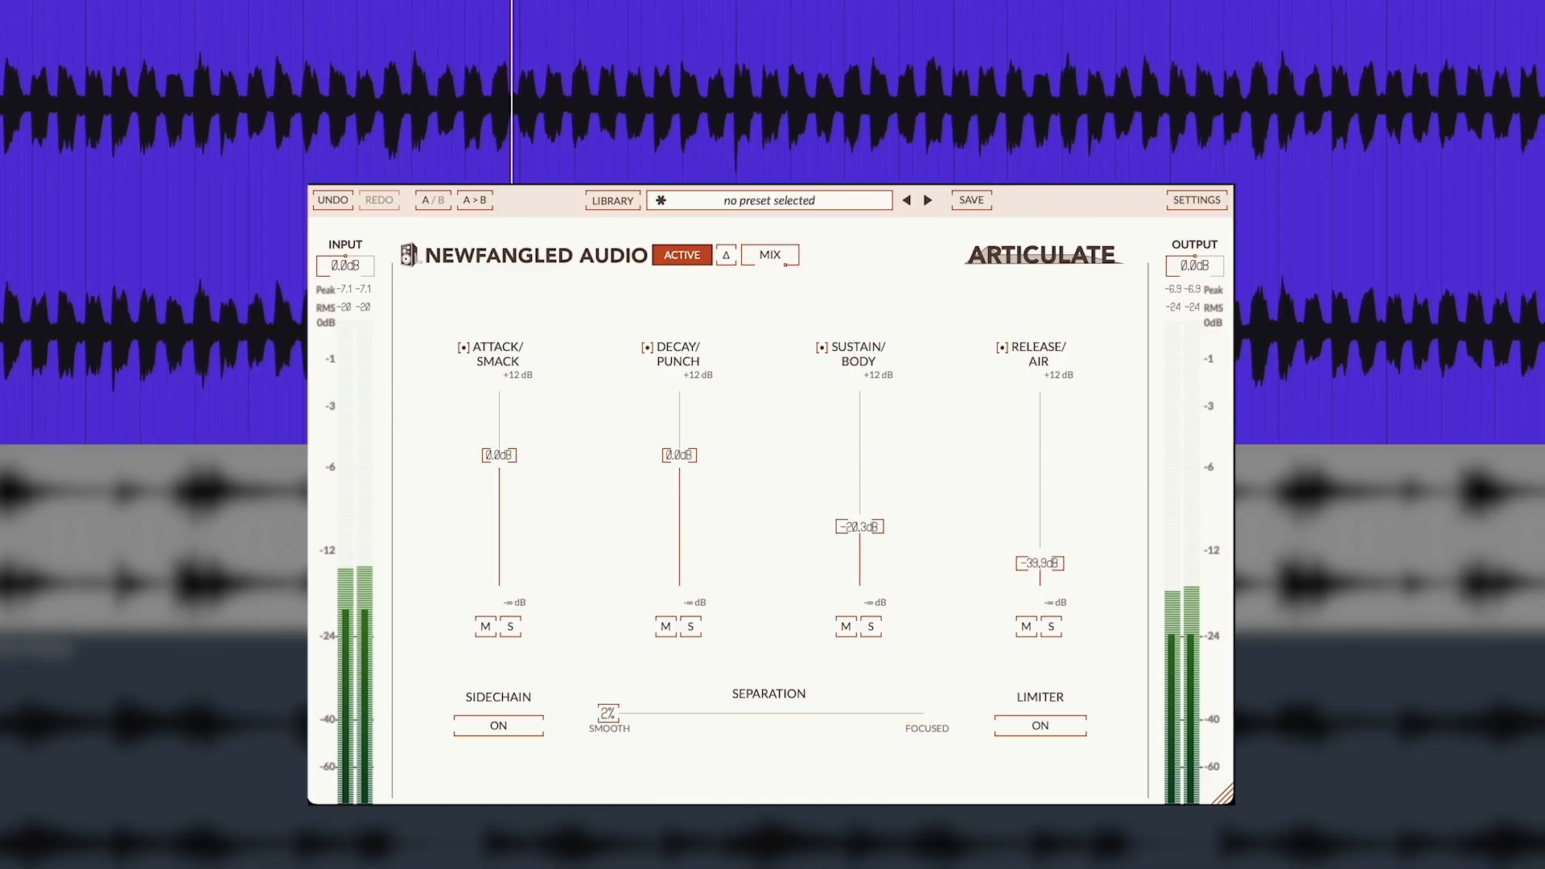
{"action": "left_click_drag", "start_coordinate": [782, 714], "coordinate": [815, 713]}
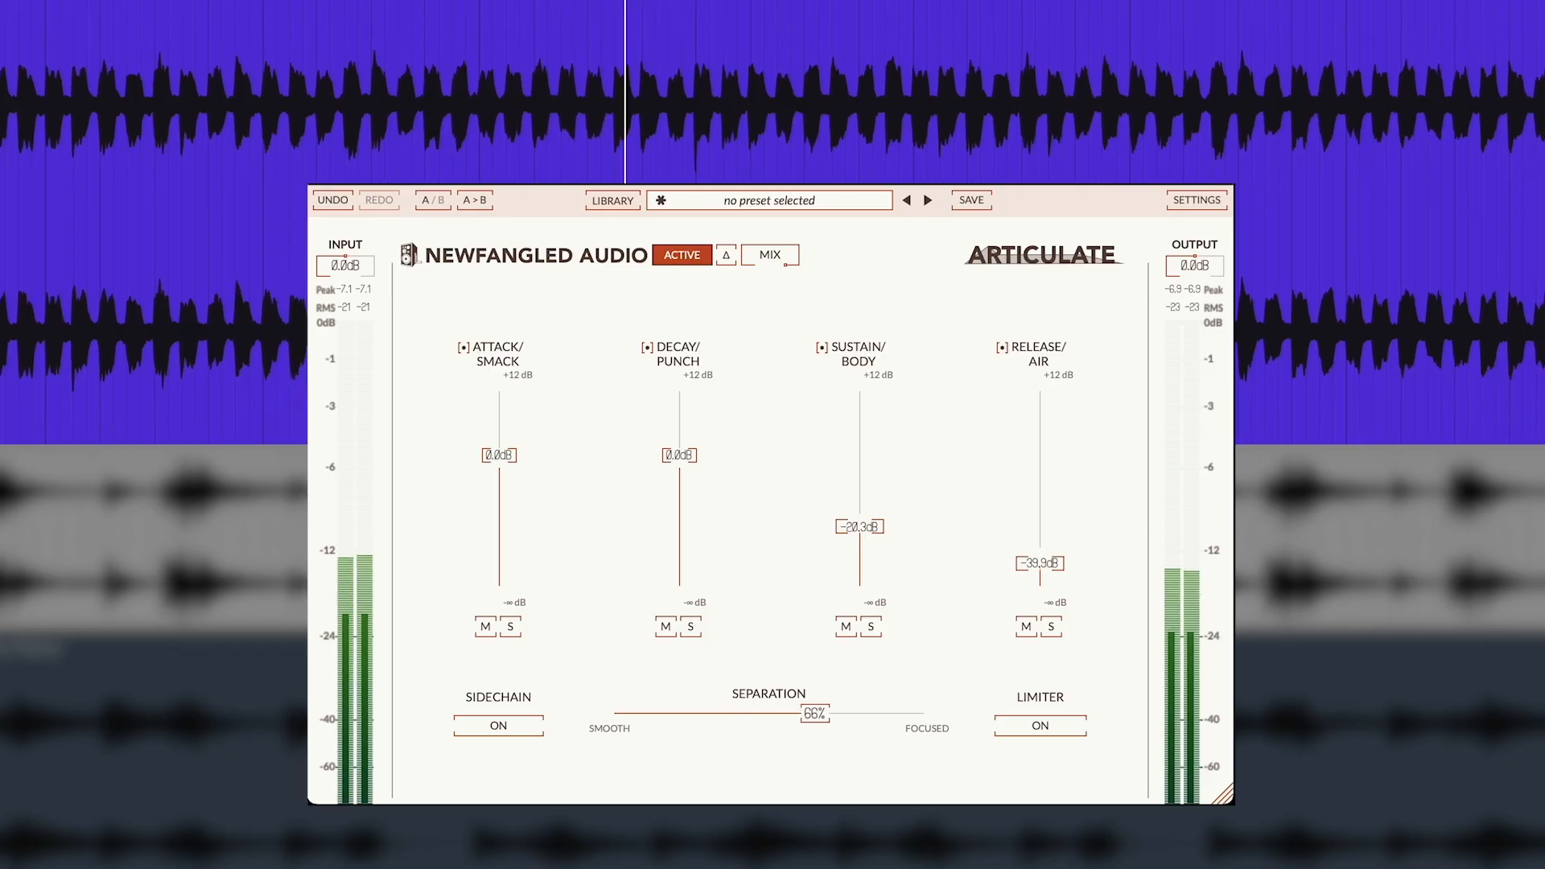